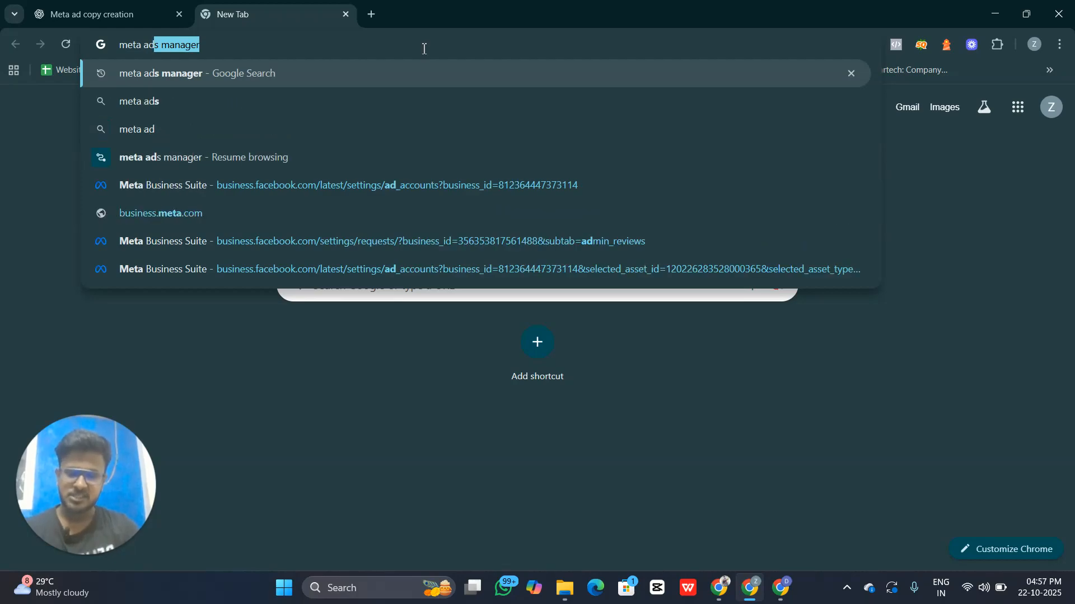
Search the web for "meta ads manager", enter Ads Manager and show the account's campaigns.
key(Return)
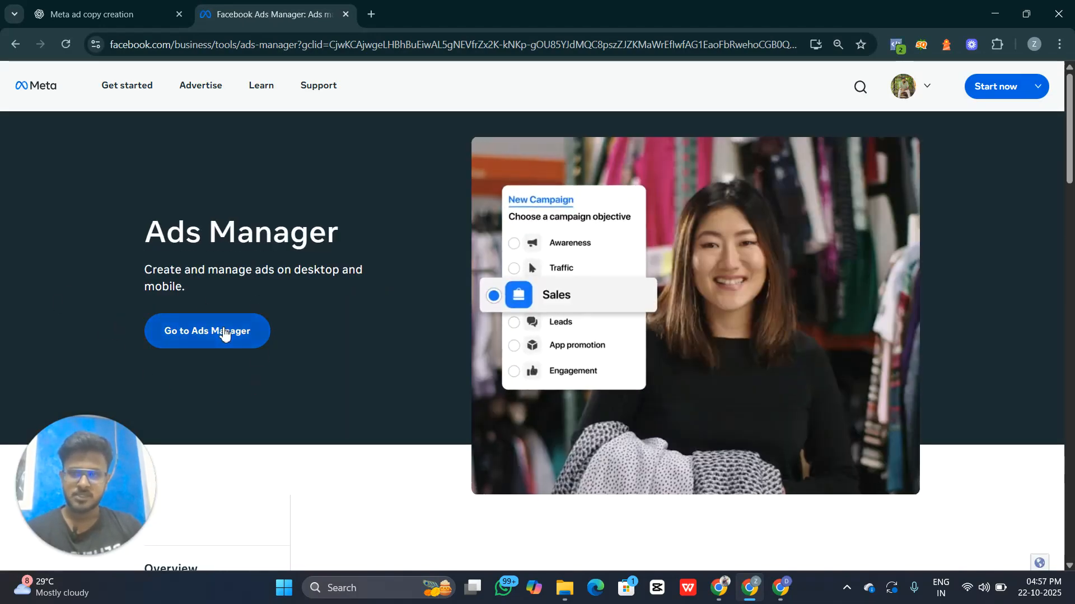
click(223, 333)
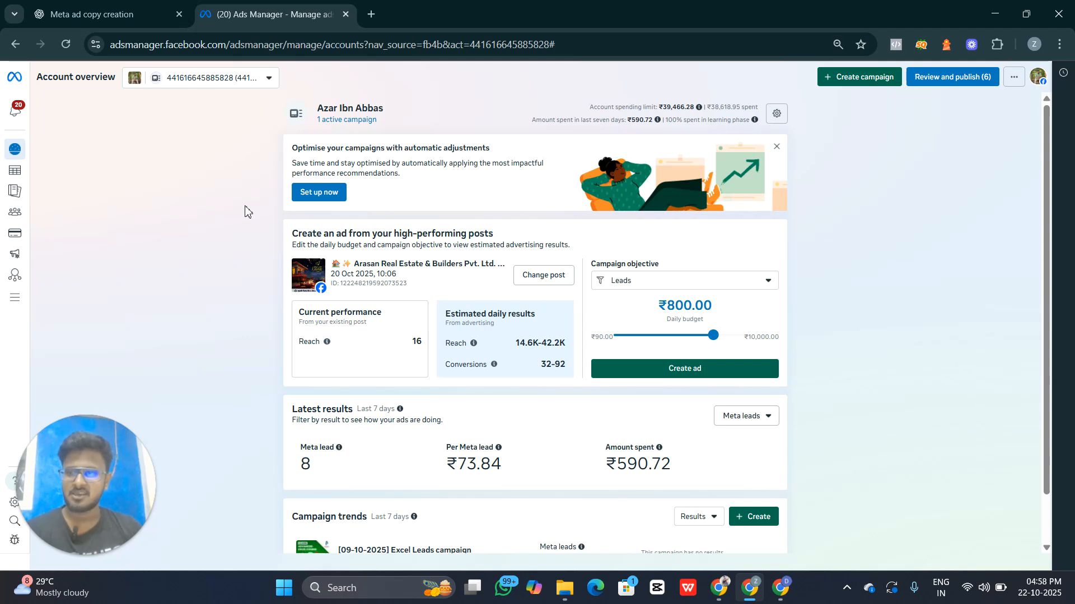
mouse_move(25, 178)
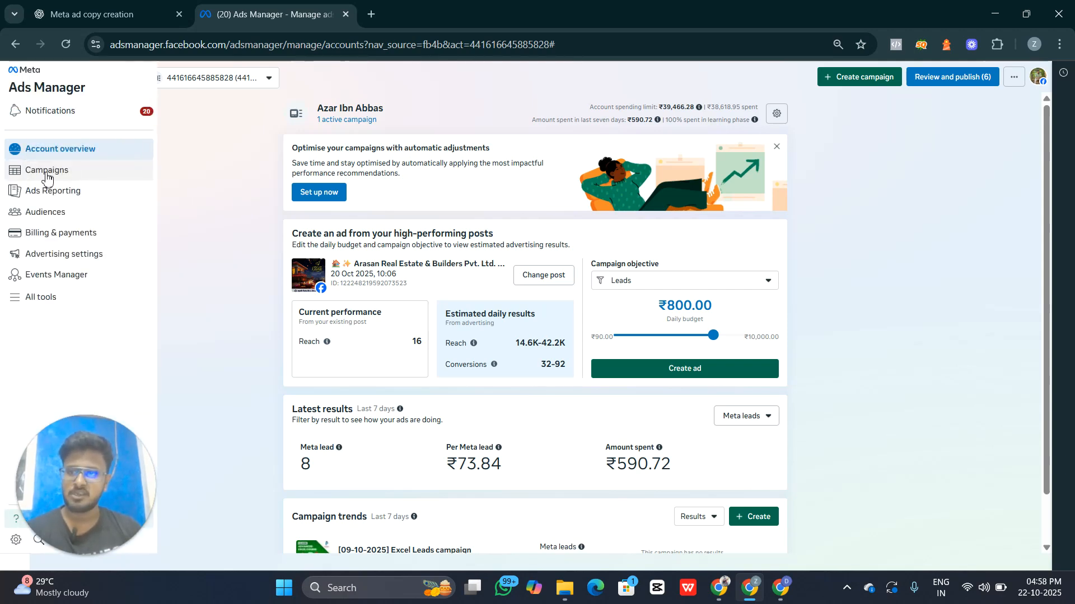
click(46, 177)
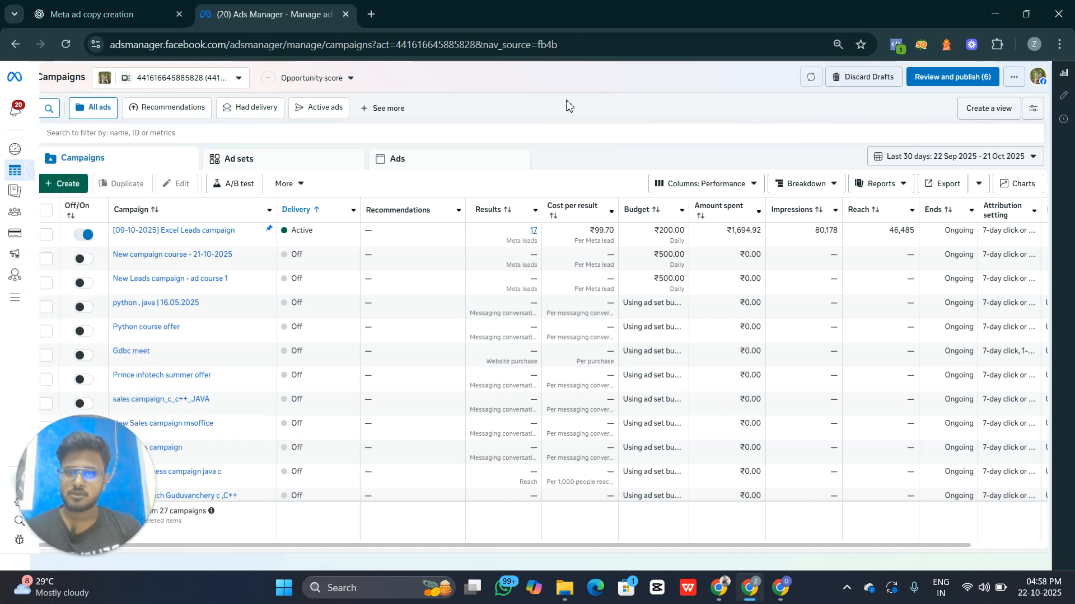
Create a new auction campaign with the Leads objective.
click(78, 184)
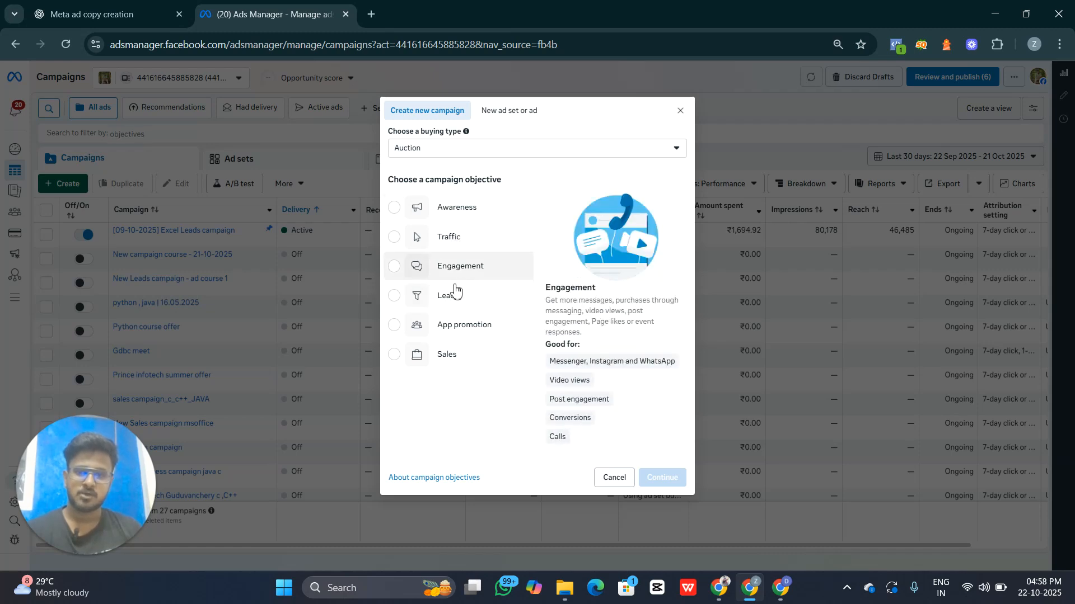
click(439, 299)
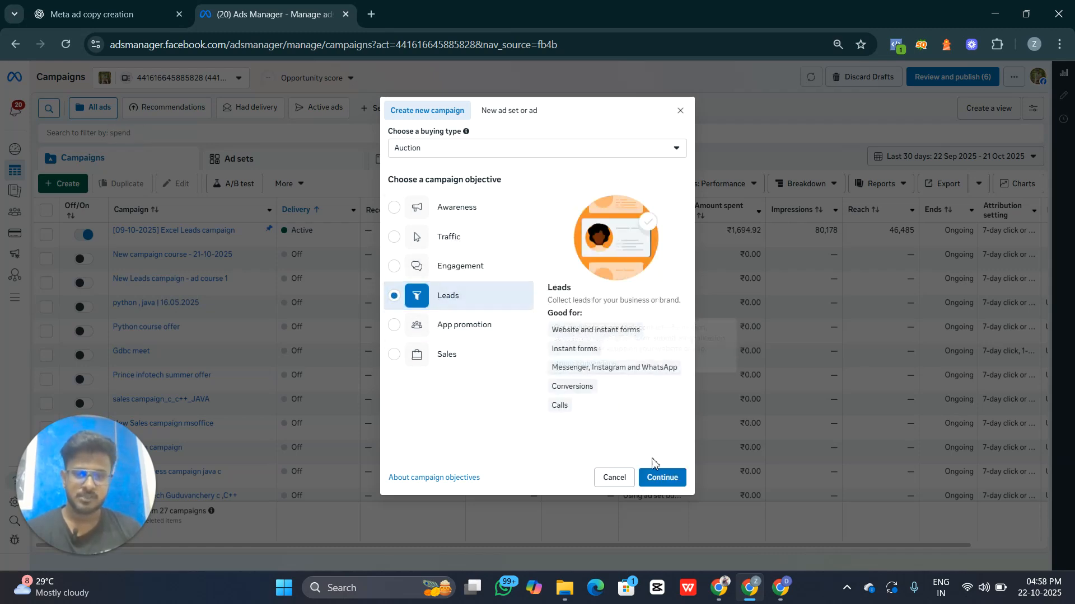
click(664, 477)
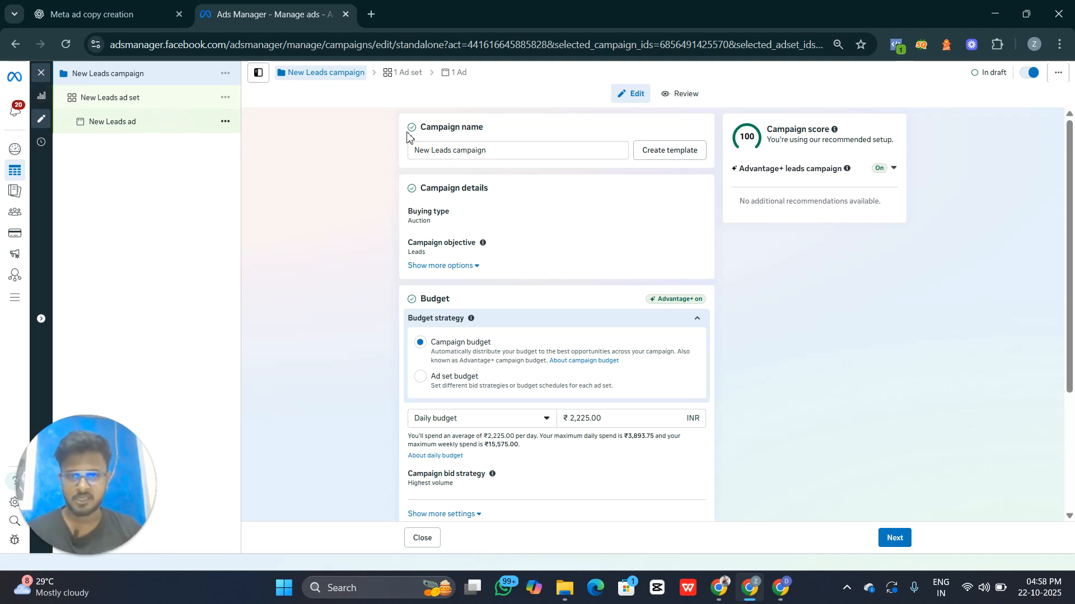
Rename the campaign as "Demo Leads campaign - 22.10.2025".
double_click(427, 149)
text(Demo)
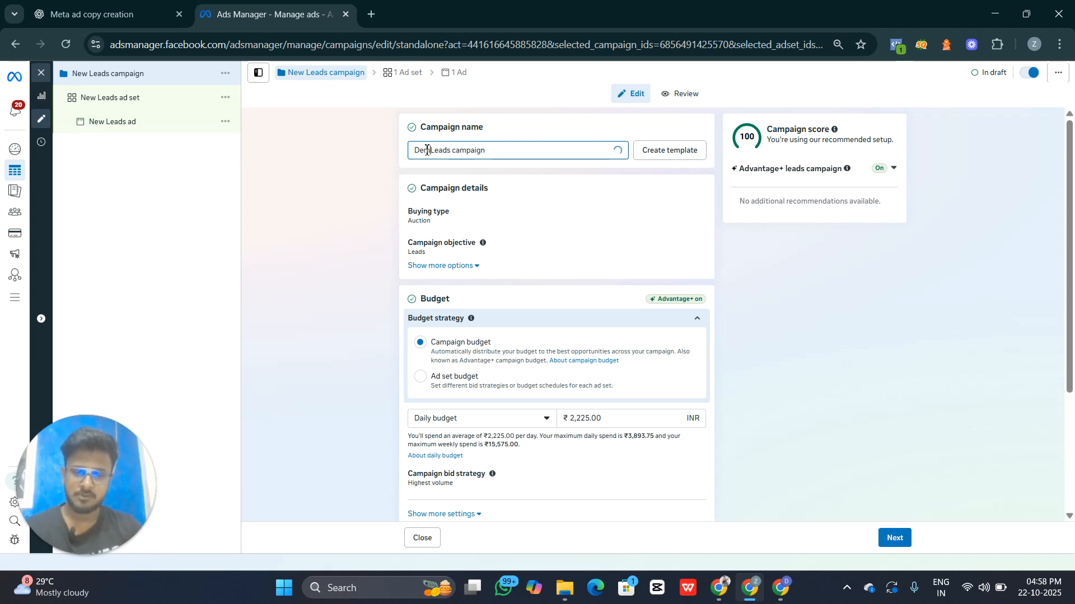
click(547, 152)
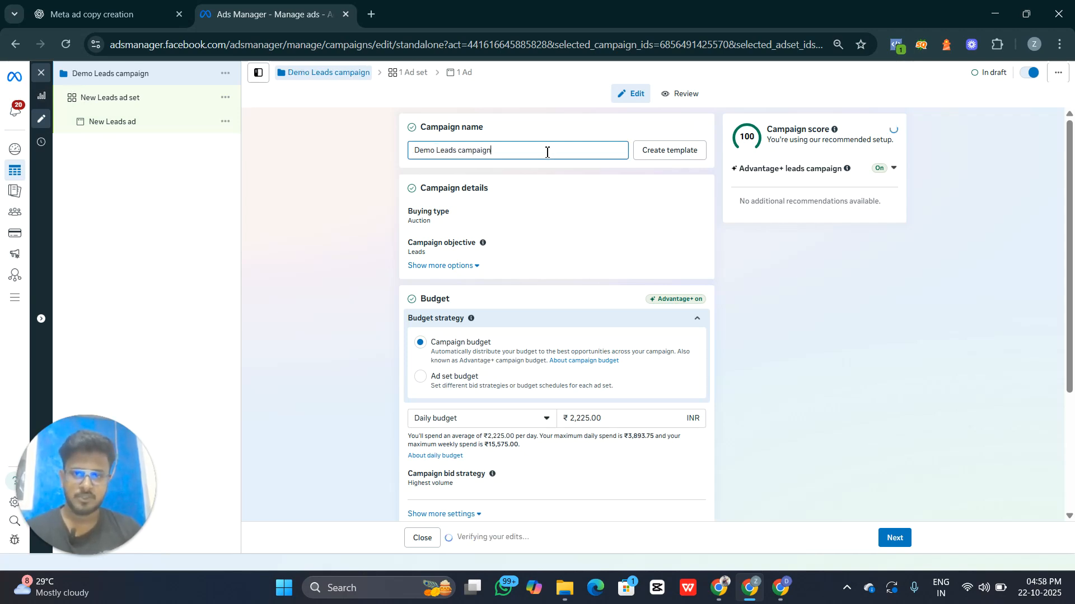
text(-)
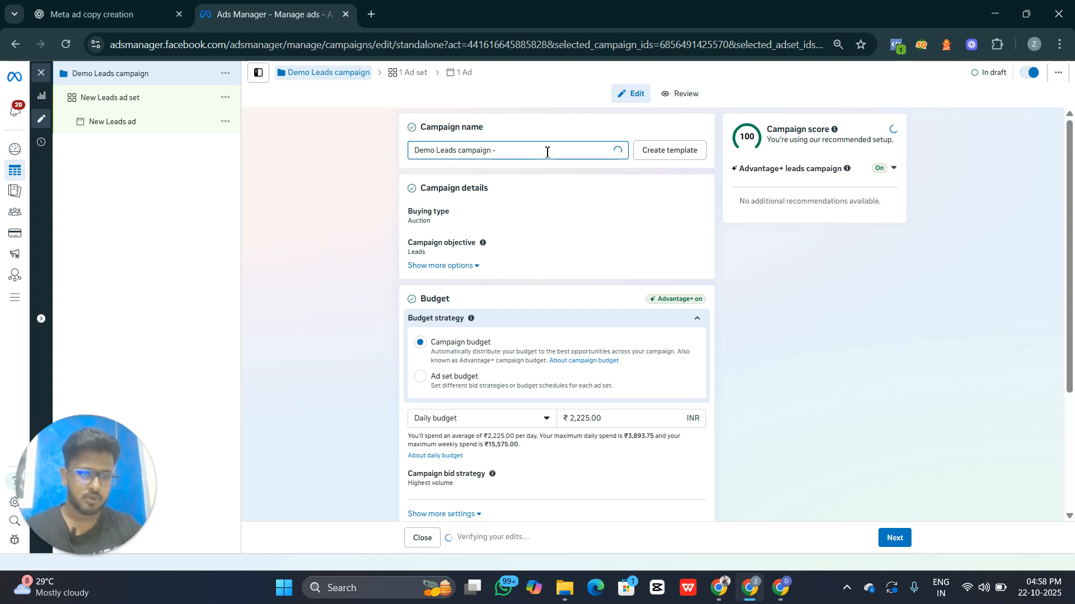
text( 22)
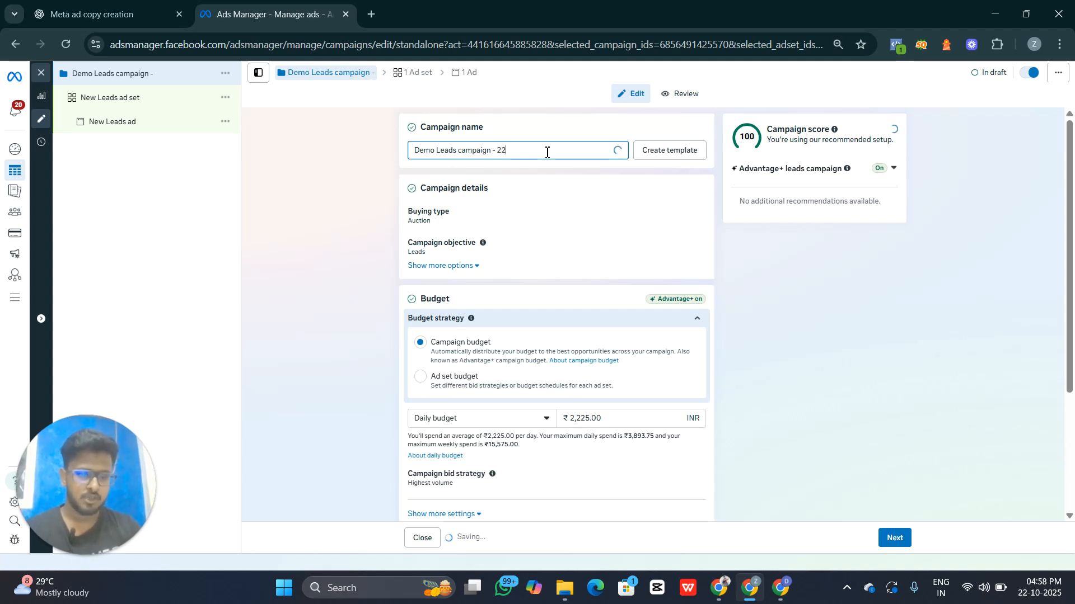
text(.10.2025)
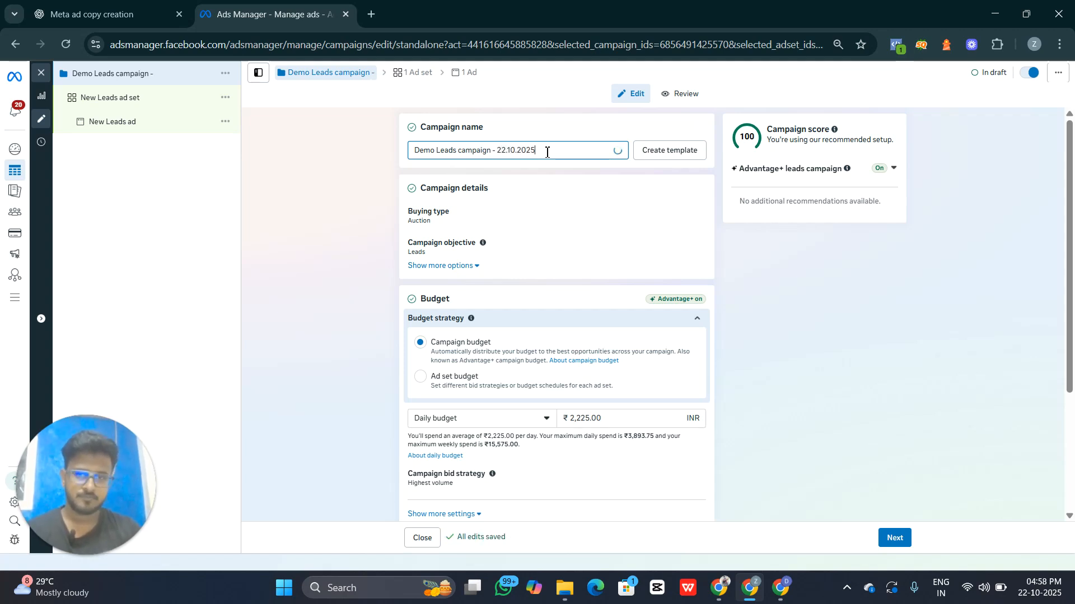
Set the campaign's daily budget to ₹500 and proceed to the ad set settings.
scroll(448, 329, down, 1)
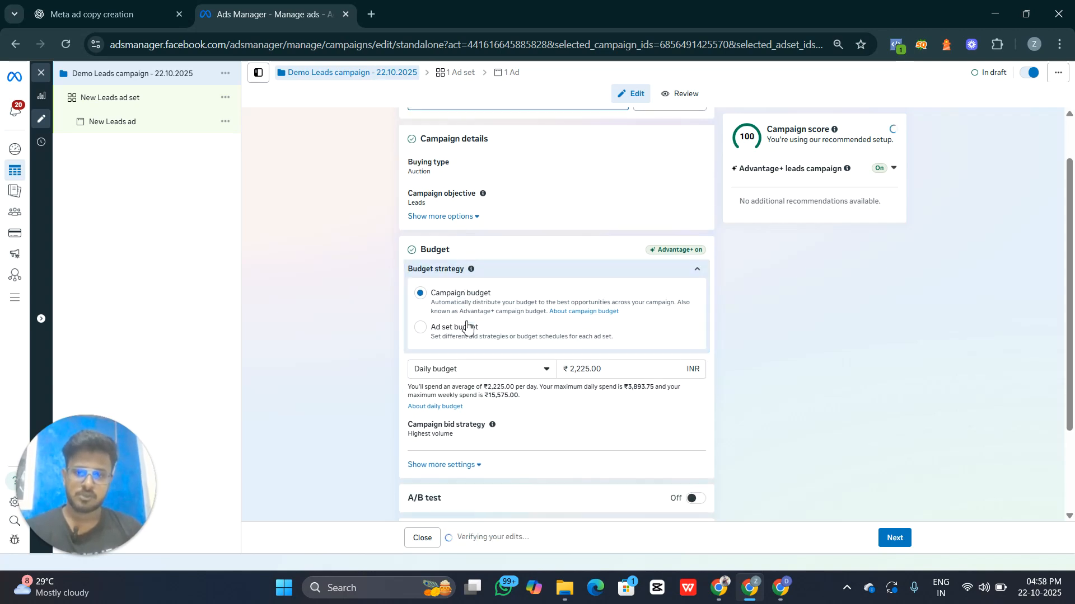
triple_click(568, 353)
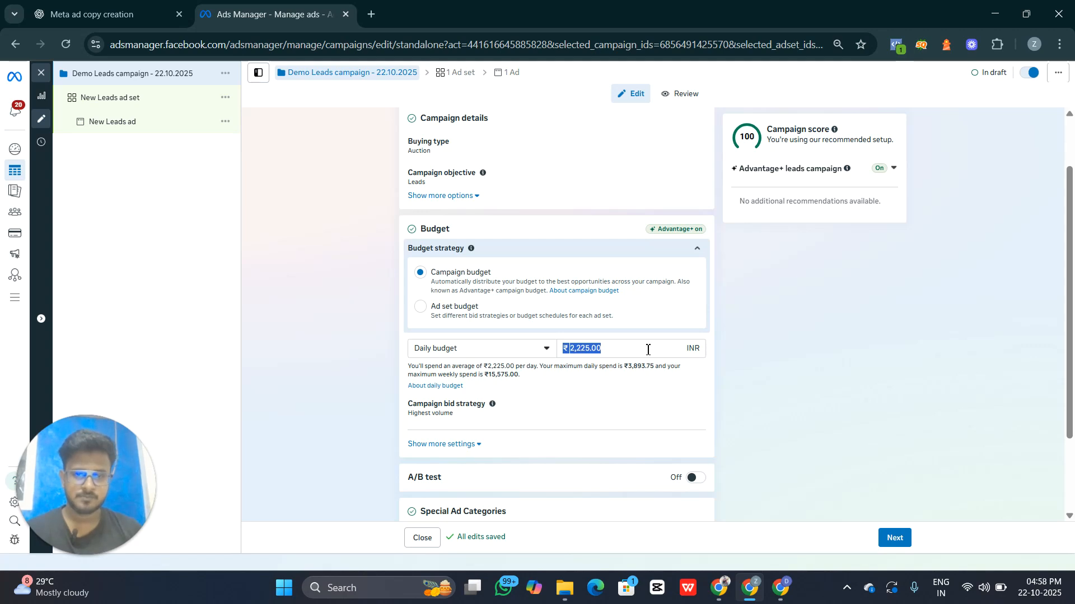
click(648, 349)
key(ctrl+a)
text(50)
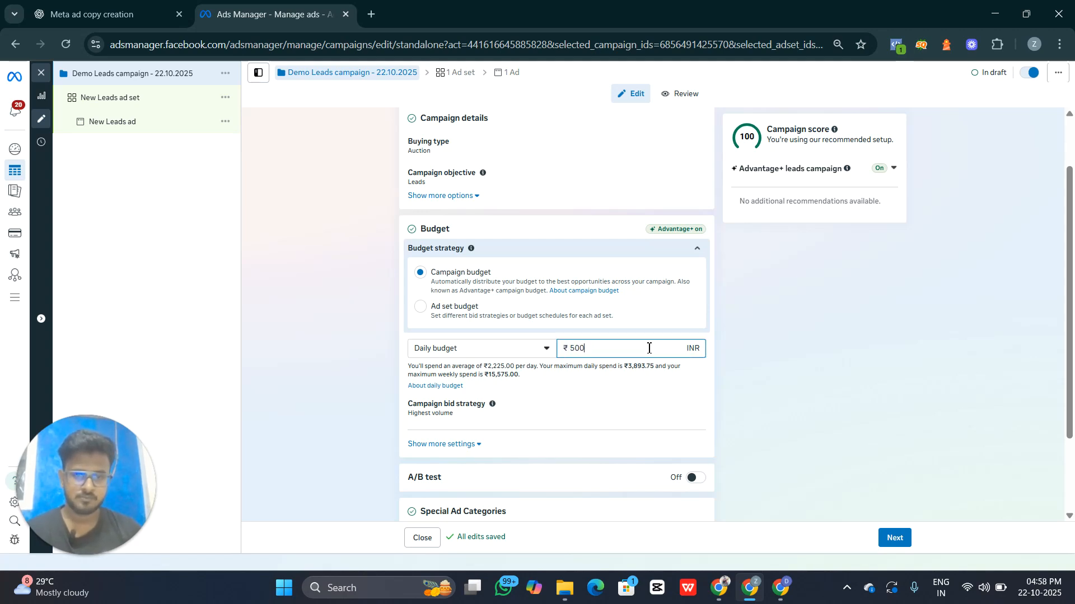
scroll(648, 348, down, 2)
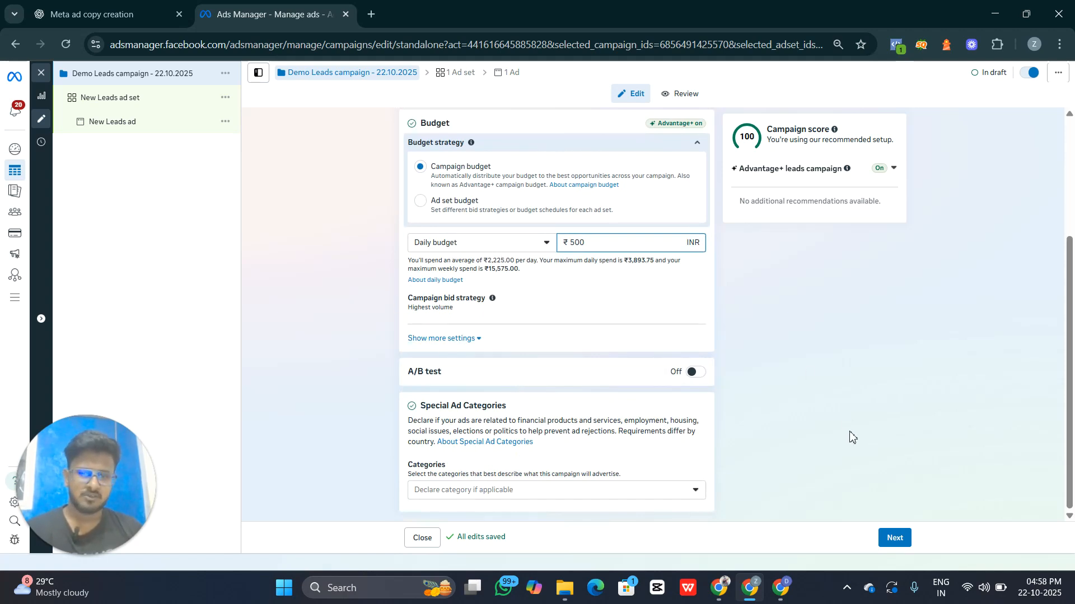
click(898, 537)
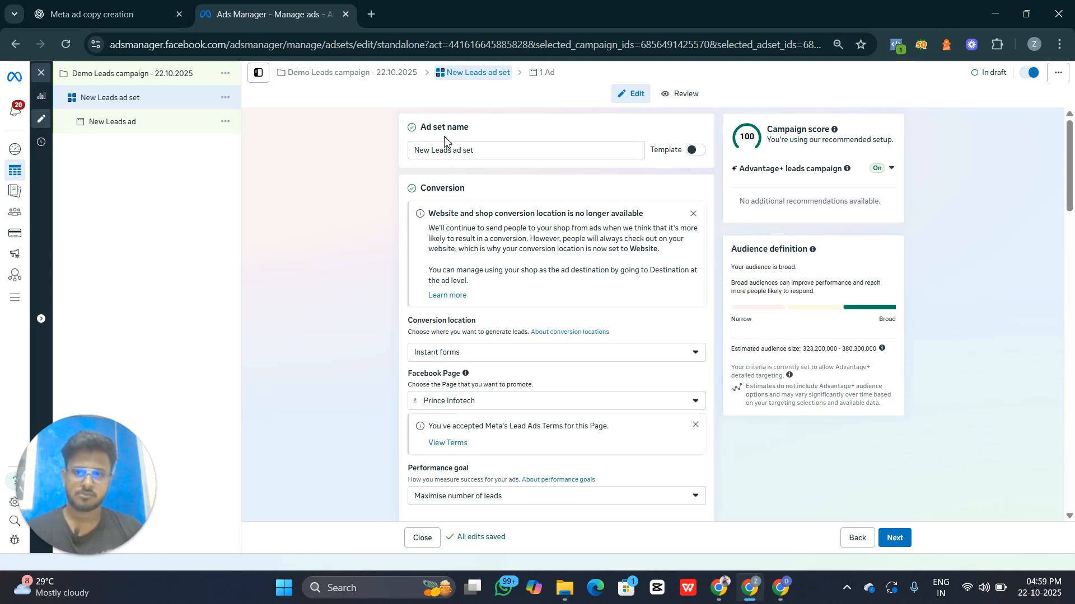
Rename the ad set as "Demo Leads ad set".
double_click(426, 149)
text(de)
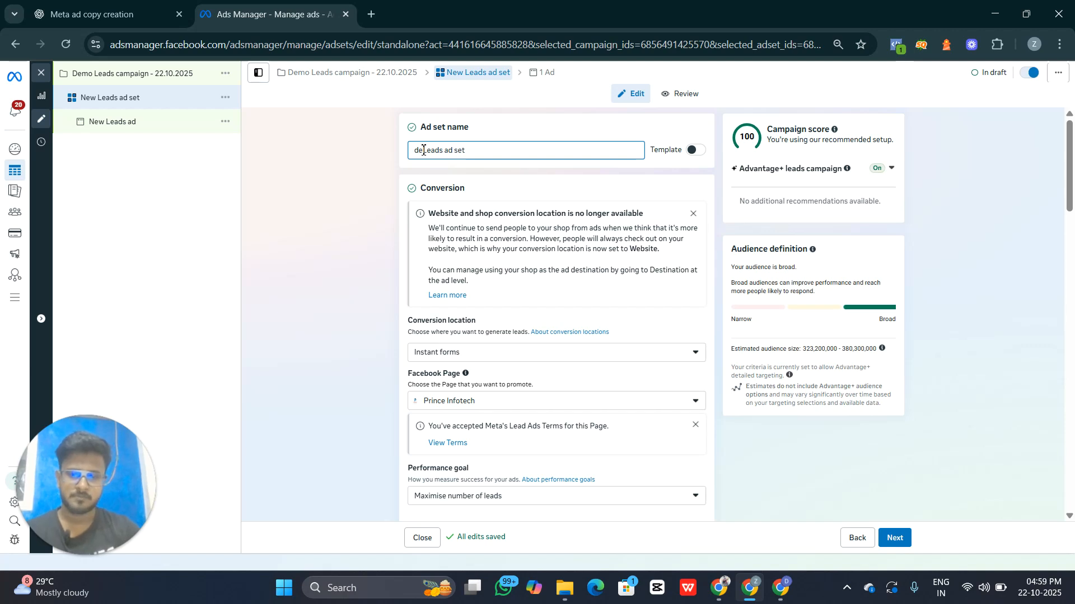
text(mo)
drag(419, 149, 401, 153)
text(D)
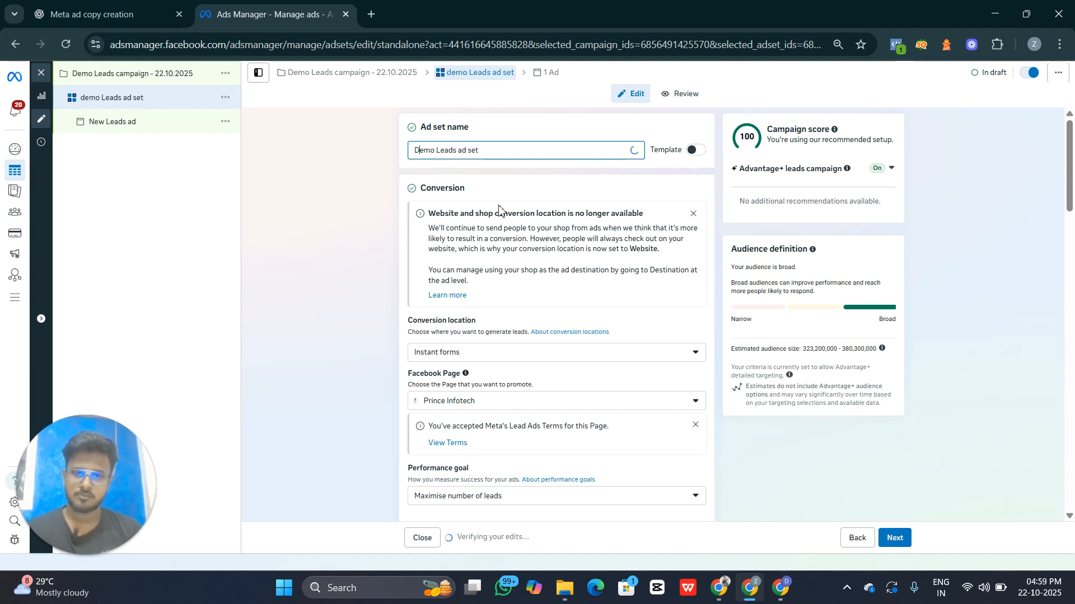
Review the ad set's conversion location, Facebook Page and performance goal choices.
scroll(480, 219, down, 3)
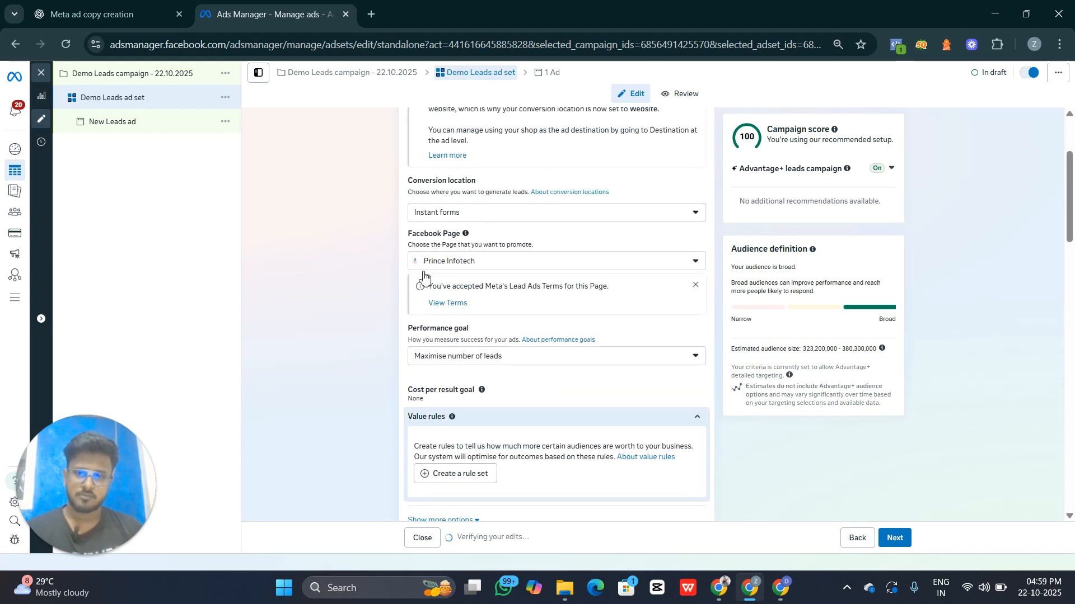
scroll(436, 296, down, 2)
scroll(447, 291, up, 3)
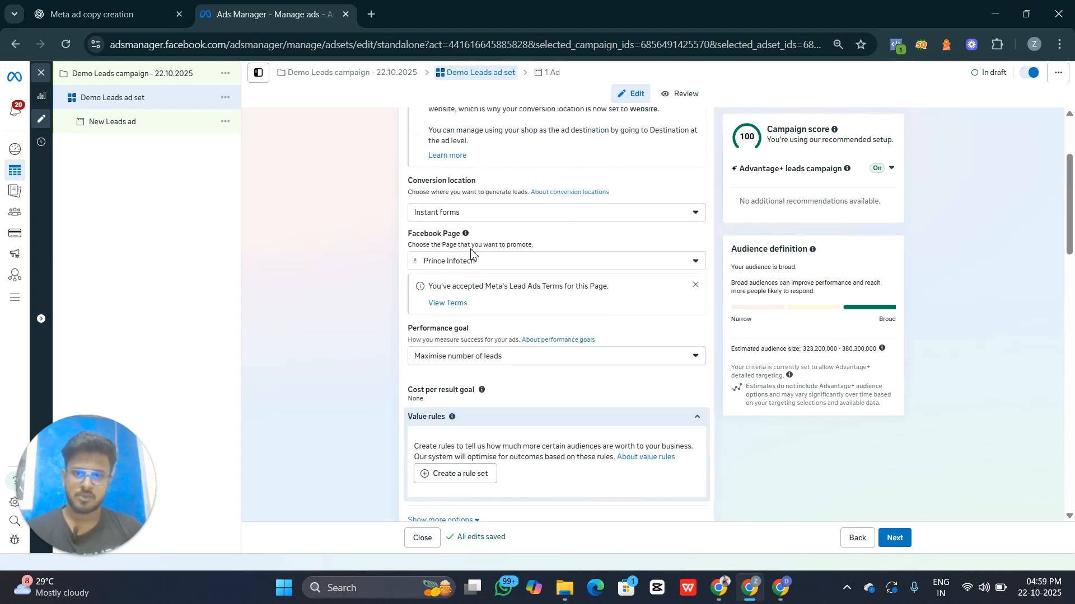
click(596, 266)
click(595, 265)
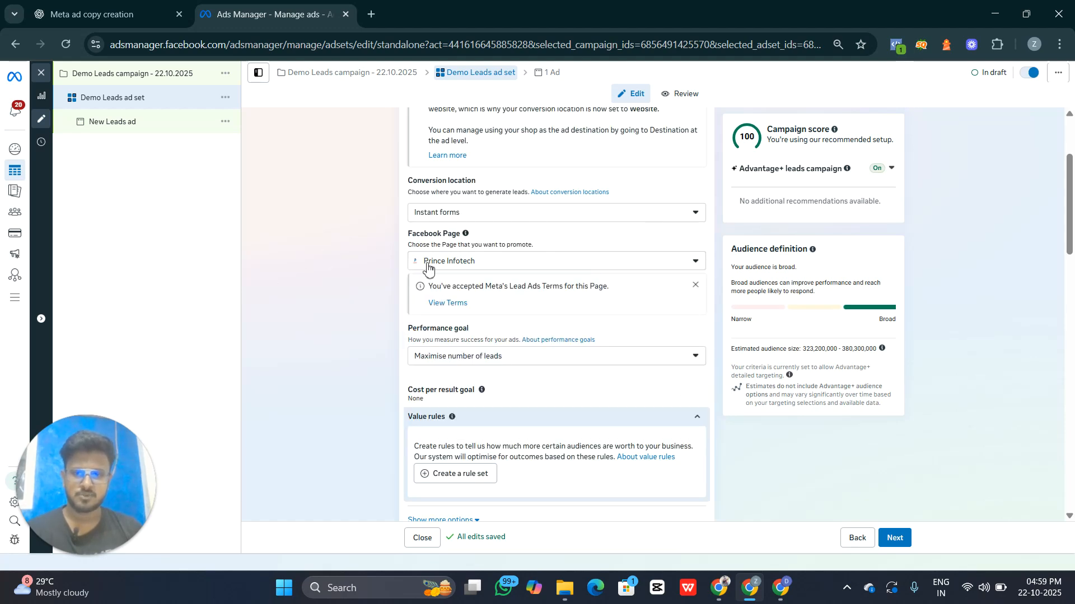
scroll(436, 260, down, 1)
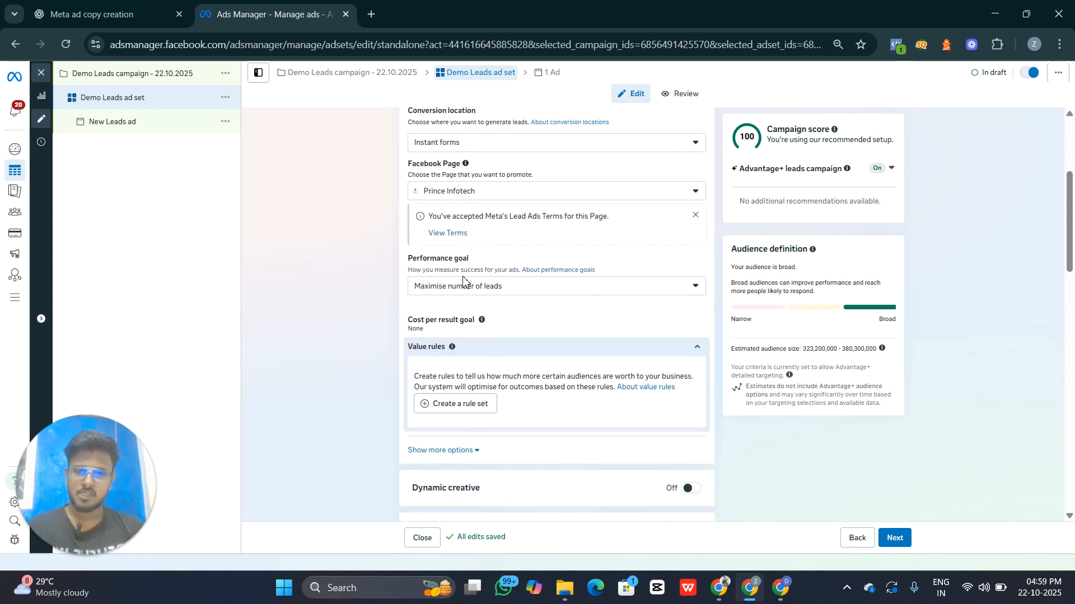
click(510, 286)
click(511, 287)
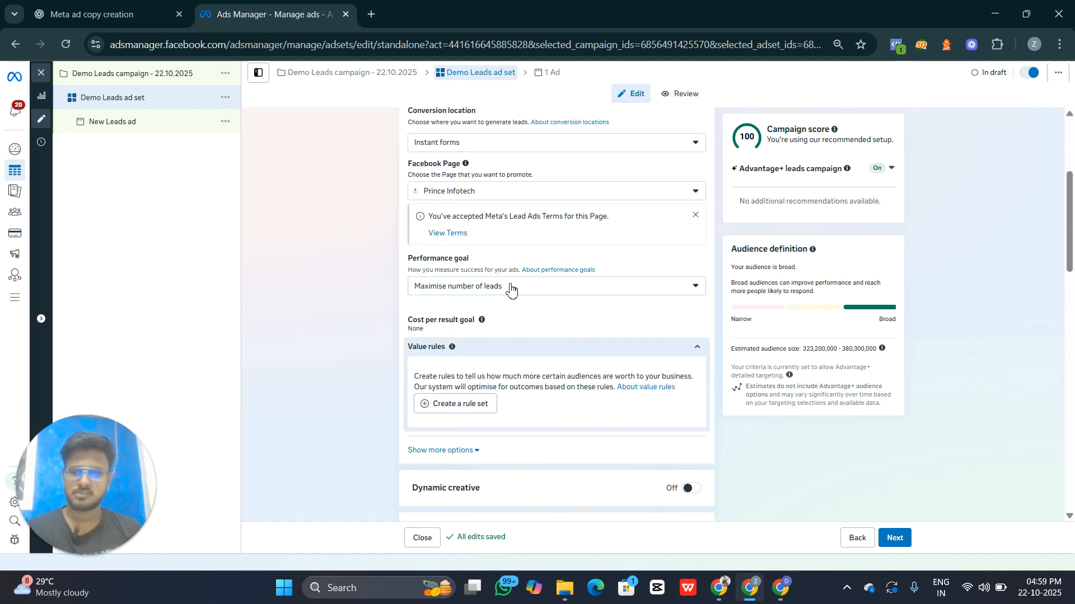
Set the ad set's audience location to Tamil Nadu, India.
scroll(521, 283, down, 5)
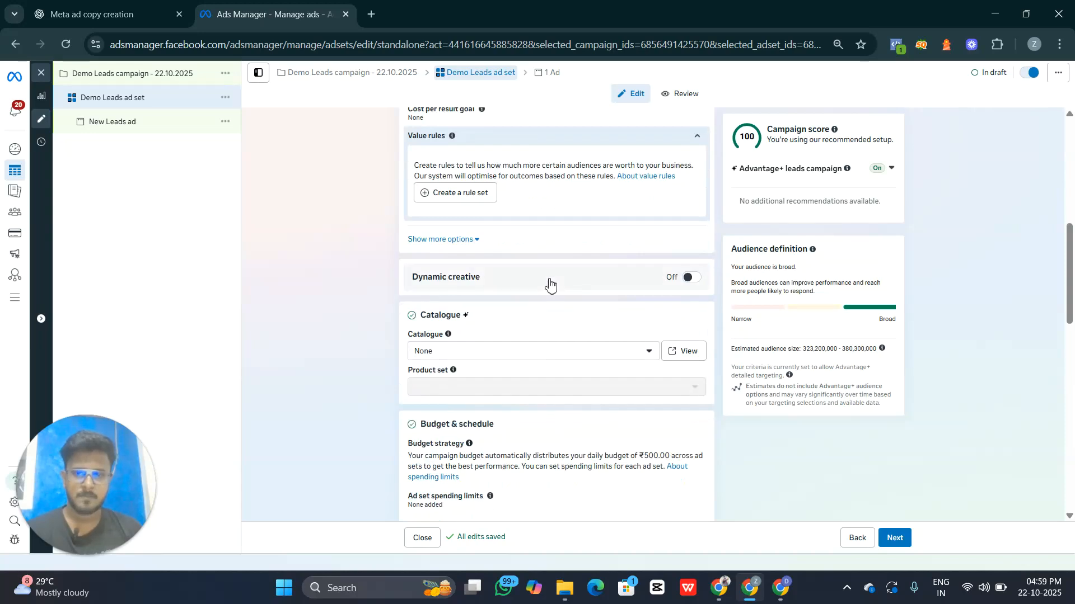
scroll(548, 283, down, 5)
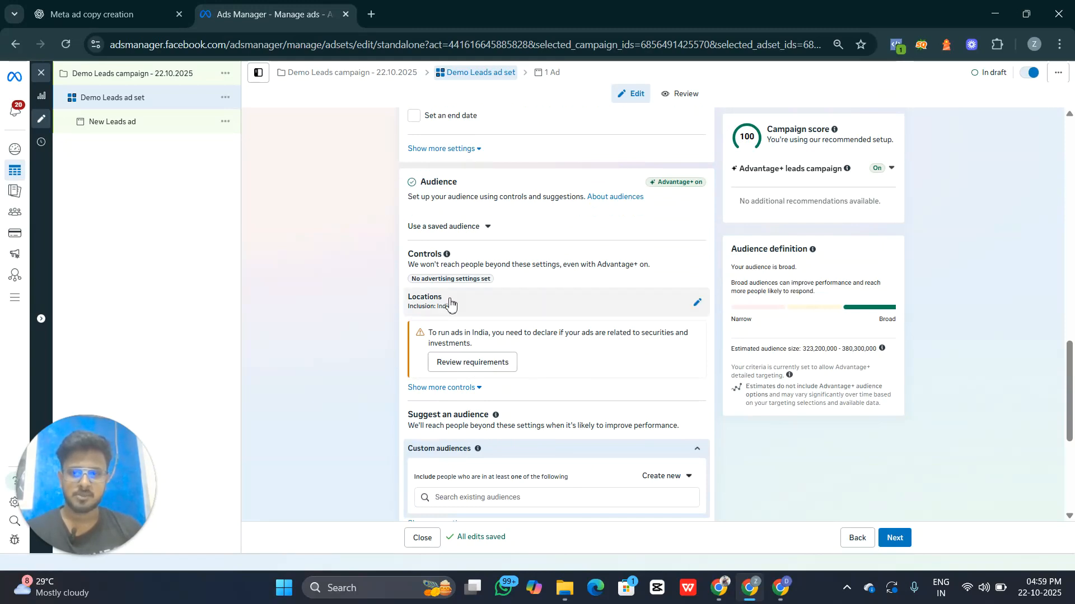
click(491, 301)
click(524, 390)
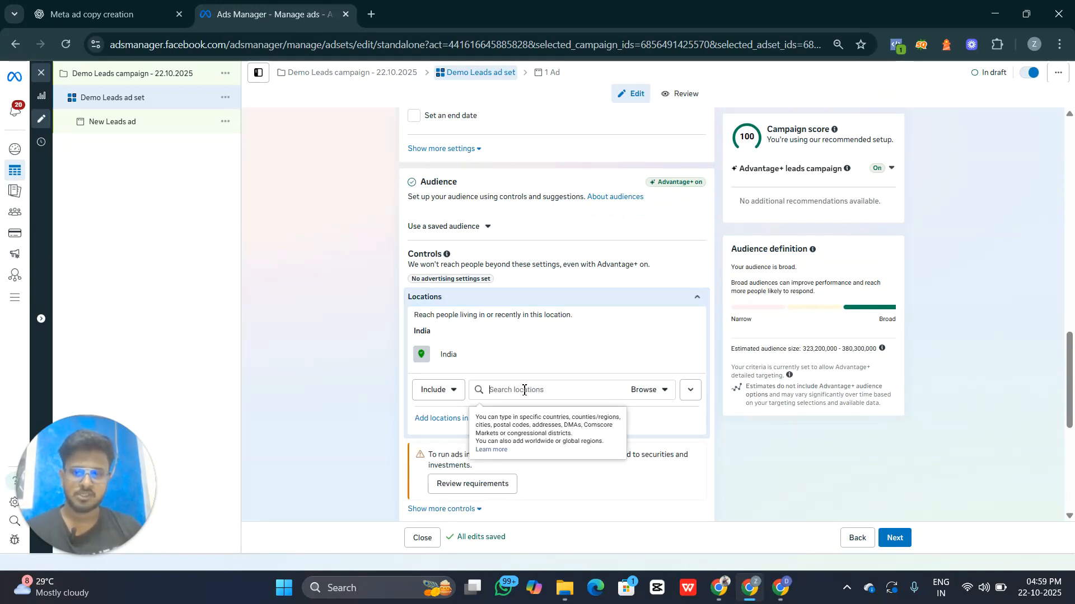
text(tami)
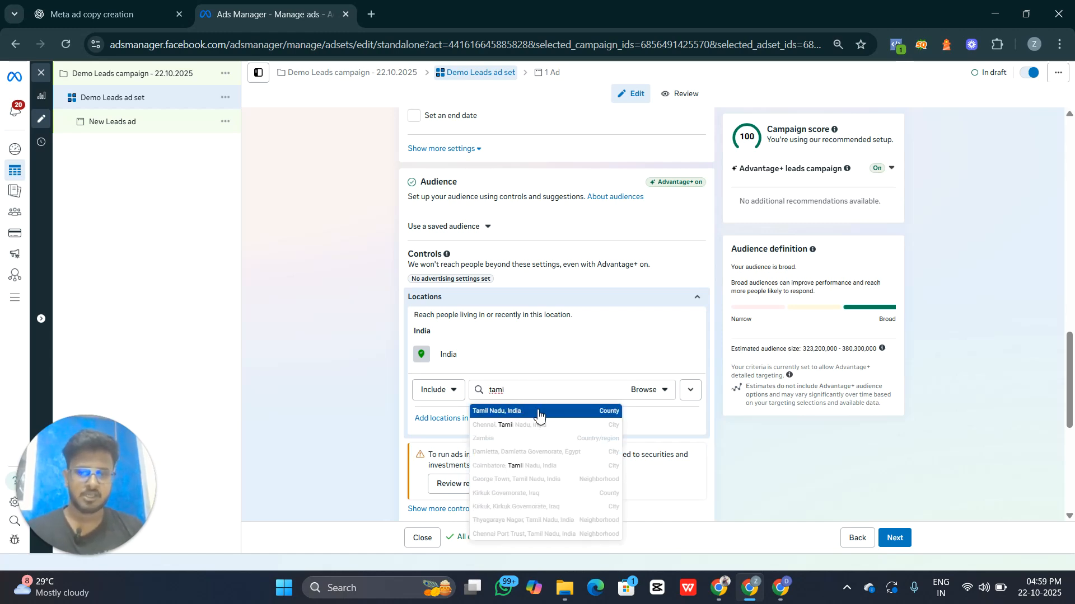
click(538, 412)
Expand the audience suggestions under Custom audiences to reveal the age, gender and detailed targeting settings.
scroll(487, 317, down, 3)
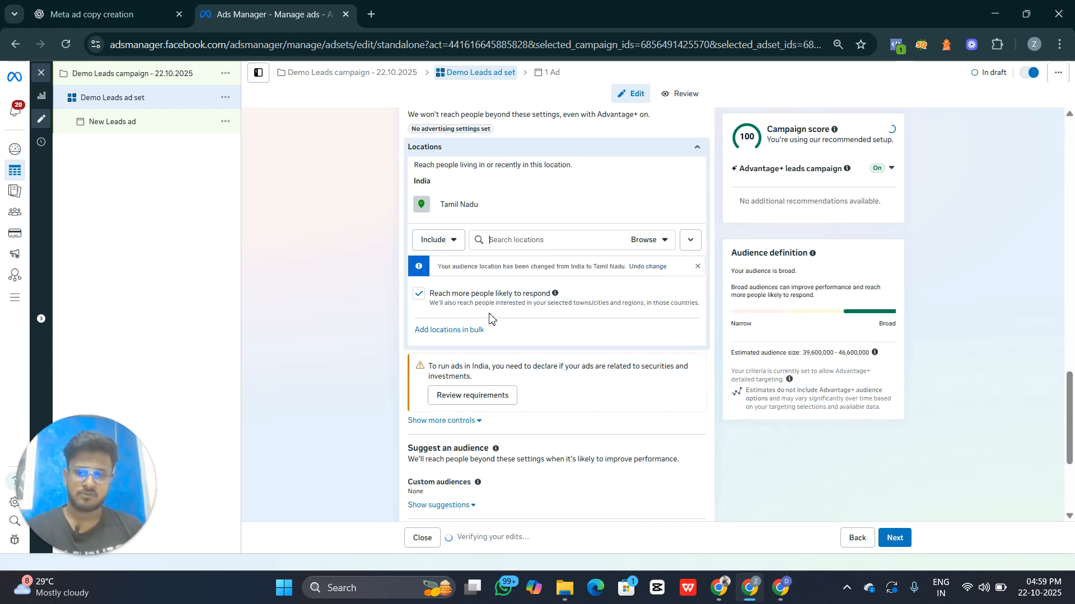
scroll(490, 317, down, 3)
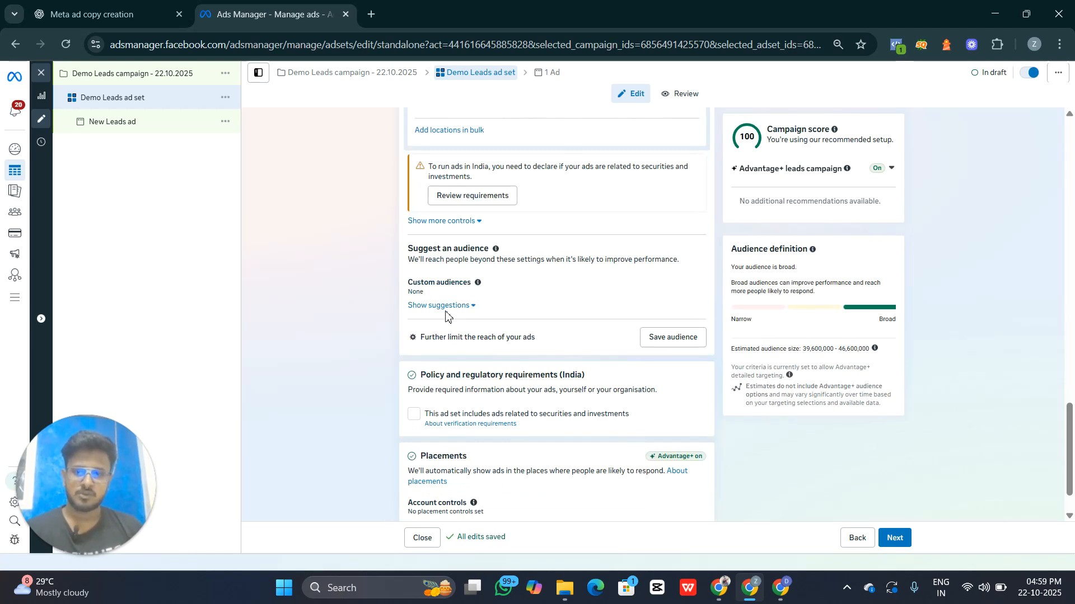
scroll(445, 315, up, 2)
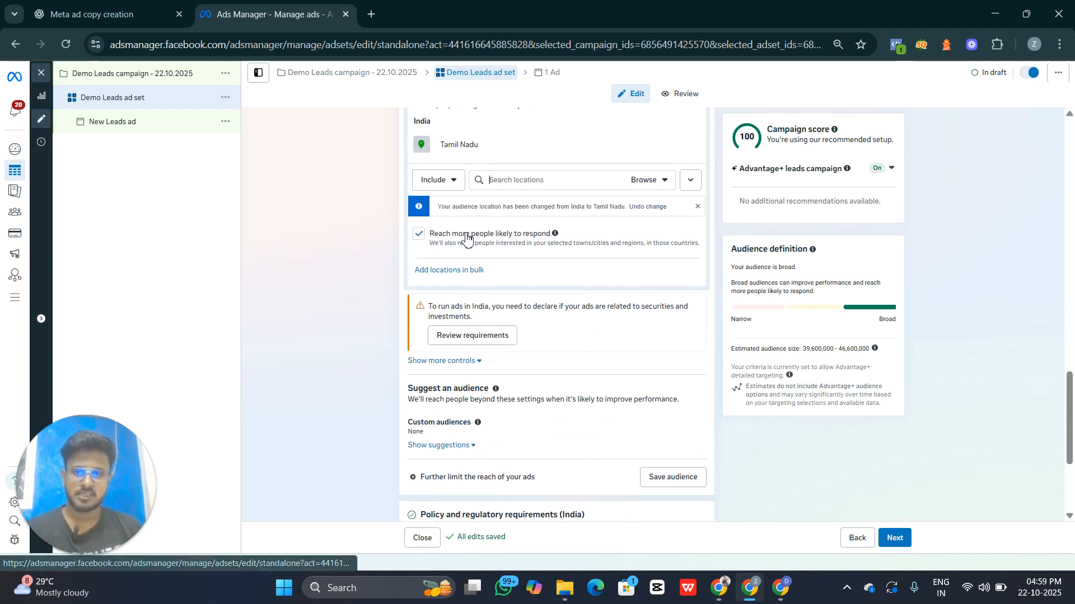
click(440, 446)
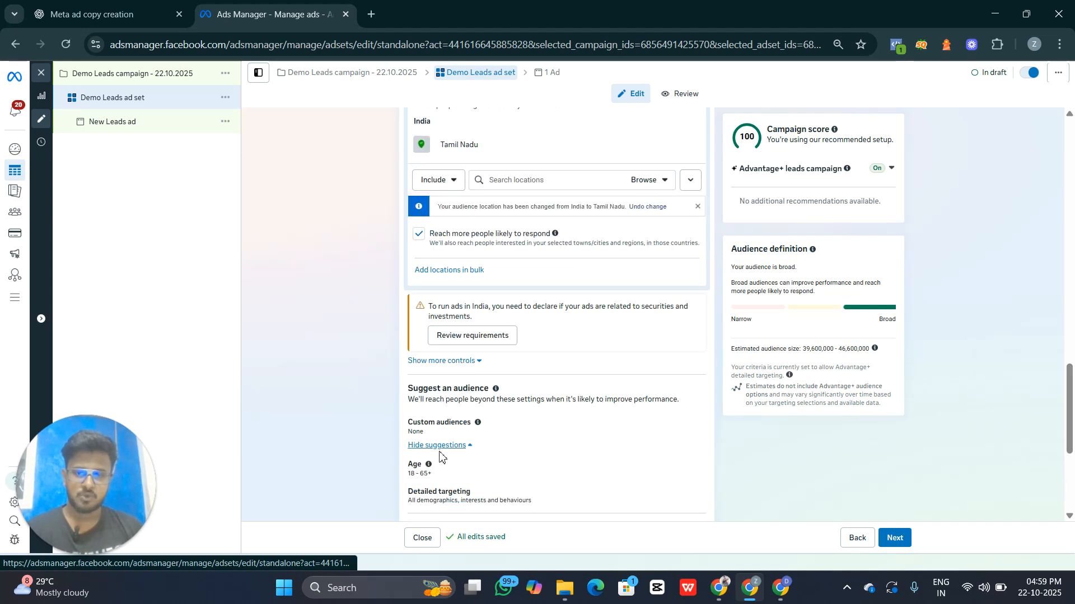
Set the suggested audience age range to 18–45.
scroll(442, 453, down, 1)
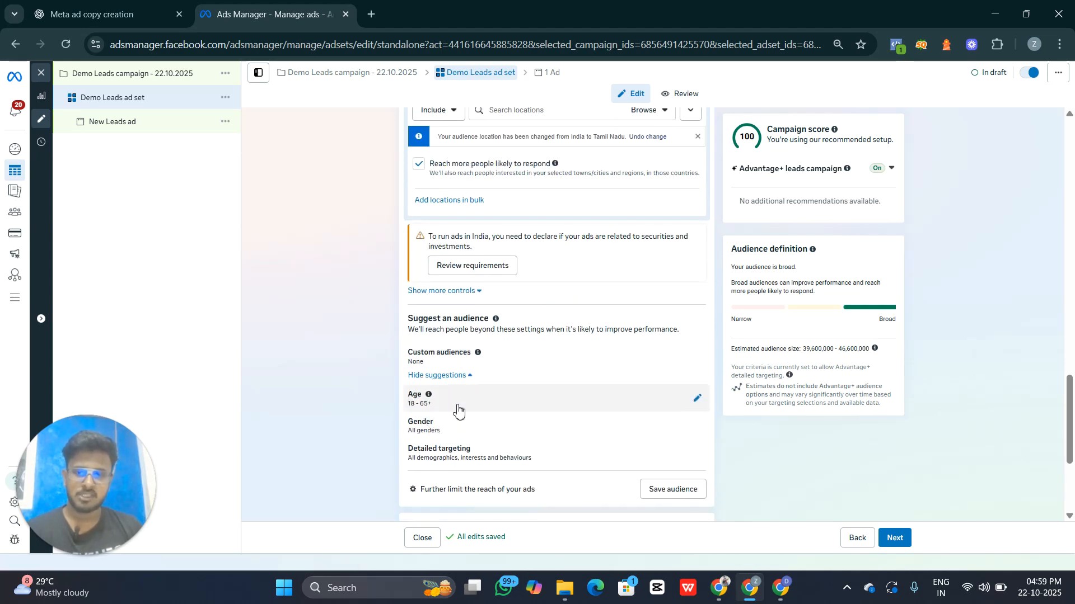
click(519, 399)
click(506, 235)
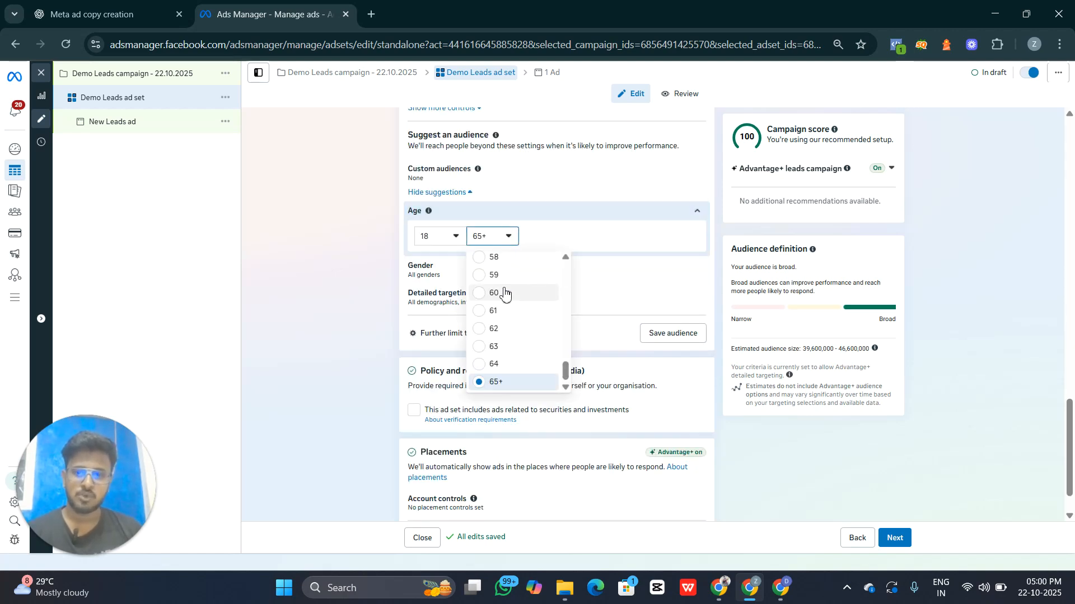
scroll(511, 328, up, 4)
scroll(509, 324, up, 2)
scroll(516, 305, up, 2)
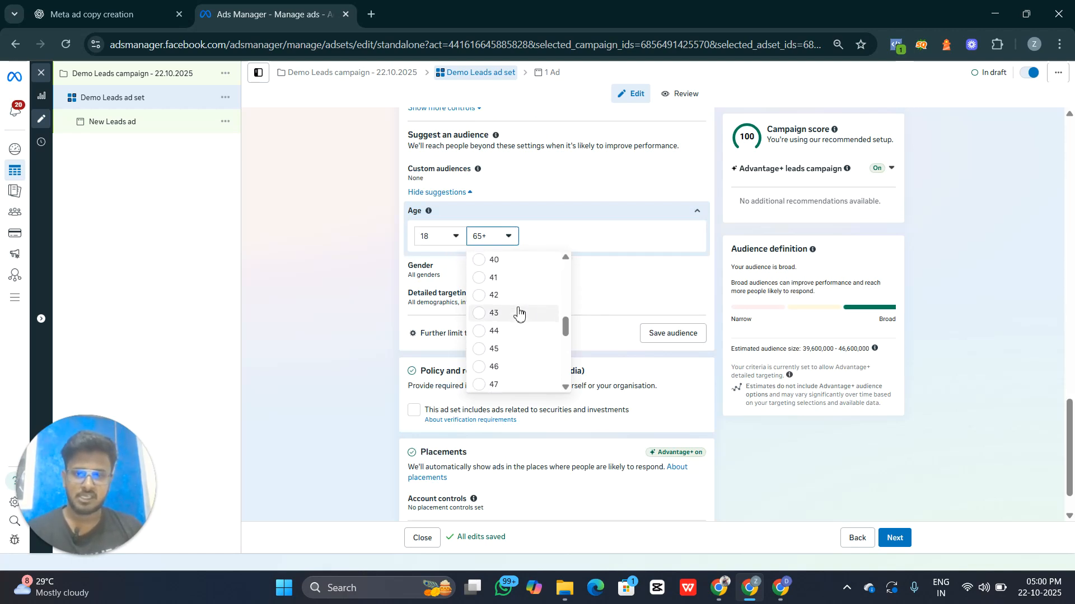
Search detailed targeting for "univer" and add the University (higher education) interest.
click(439, 278)
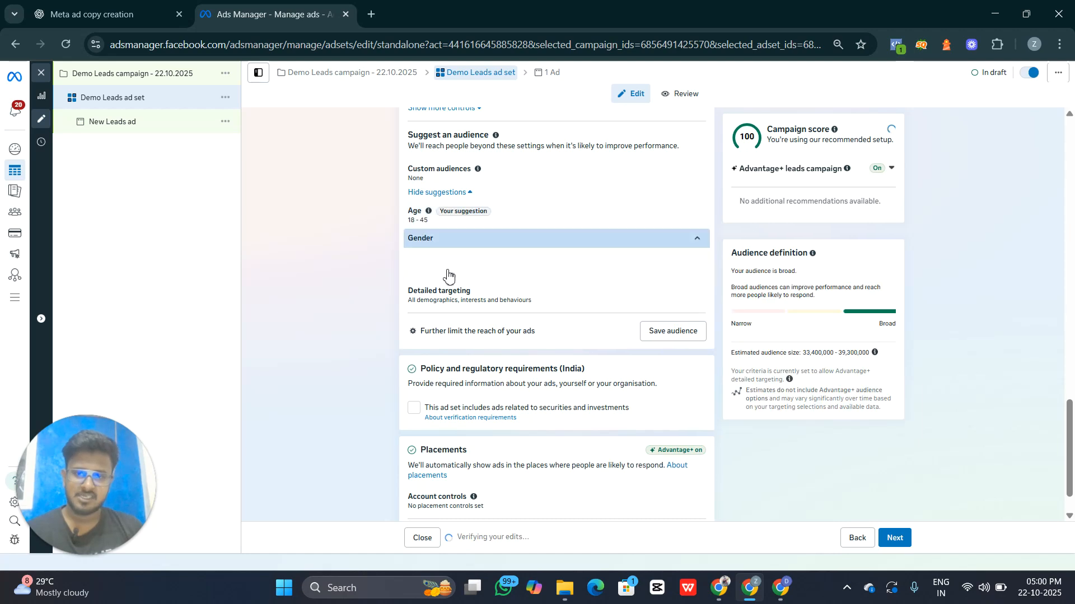
click(448, 304)
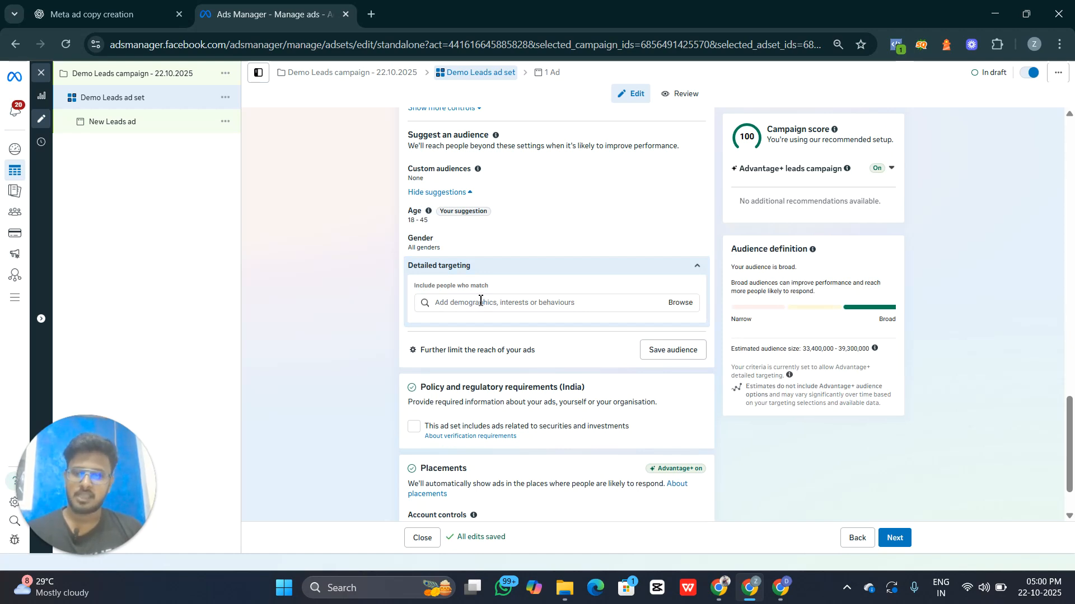
click(514, 308)
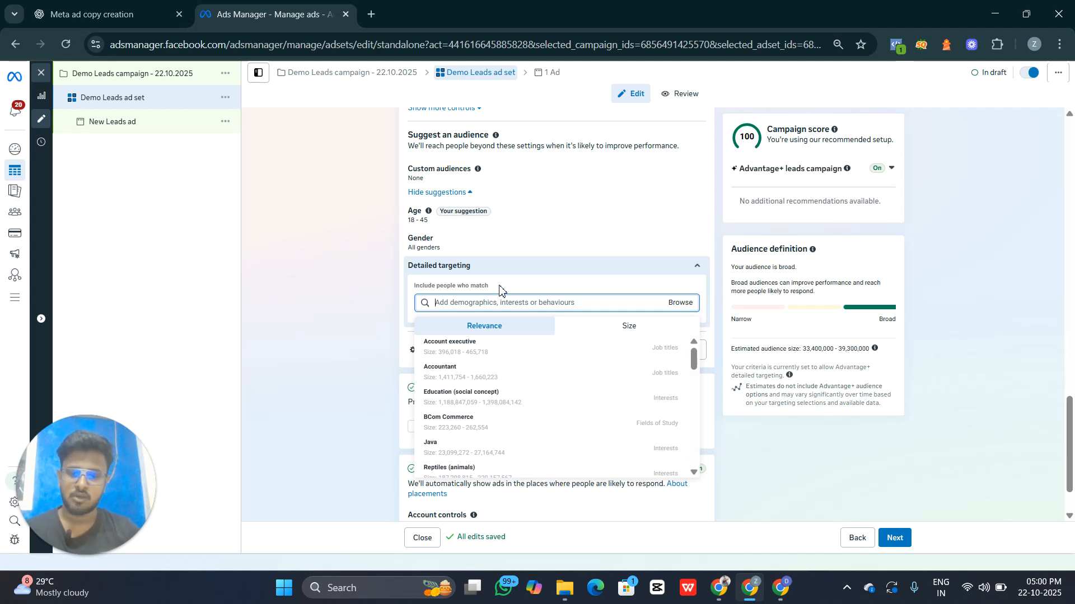
text(univer)
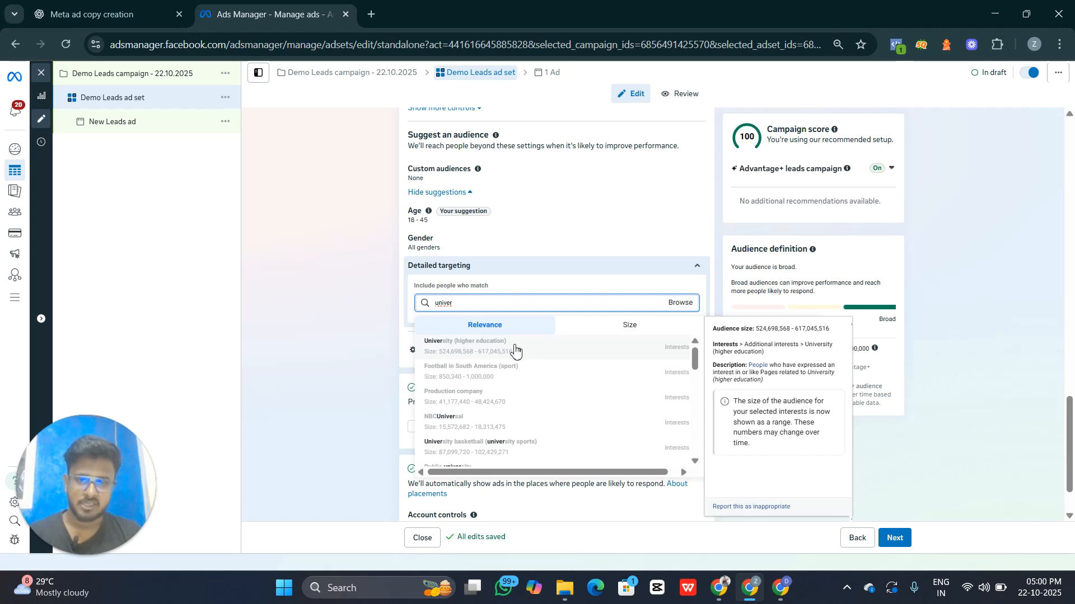
click(515, 353)
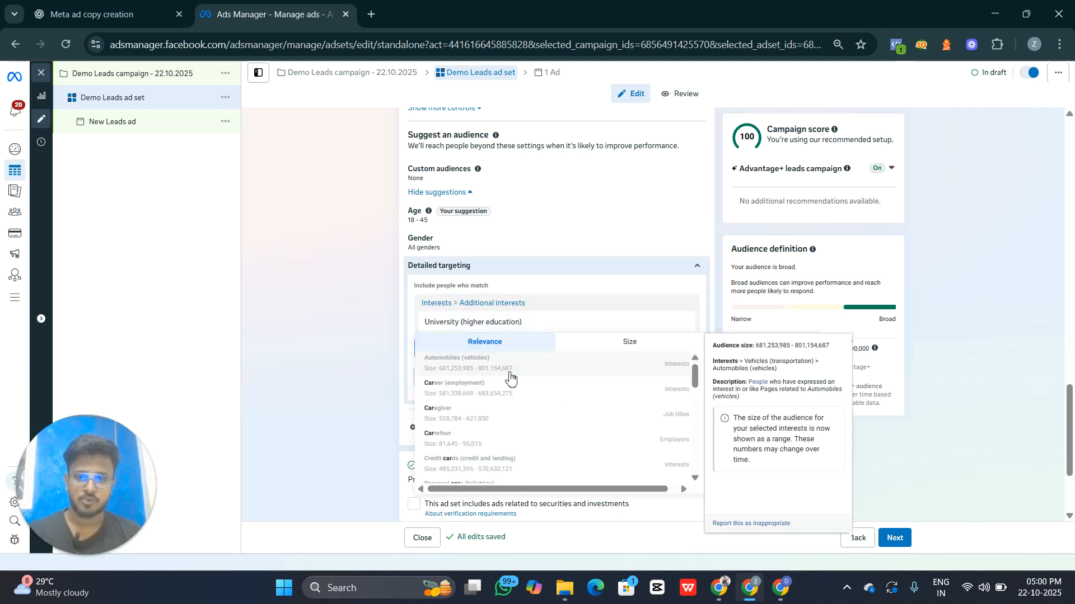
Add the Career development (careers) interest to the detailed targeting.
text(ee)
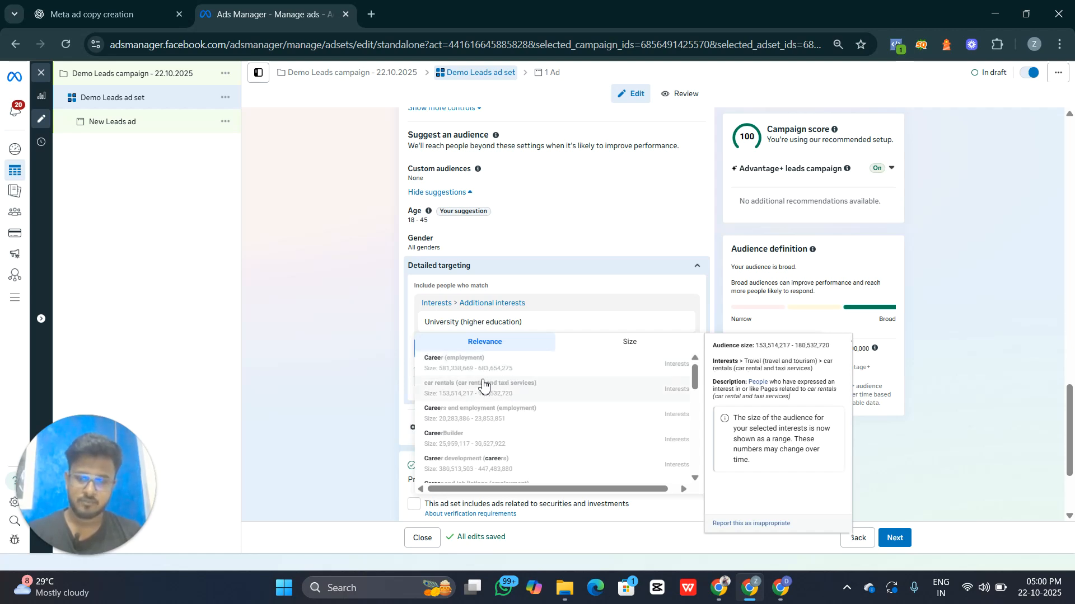
text(r deve)
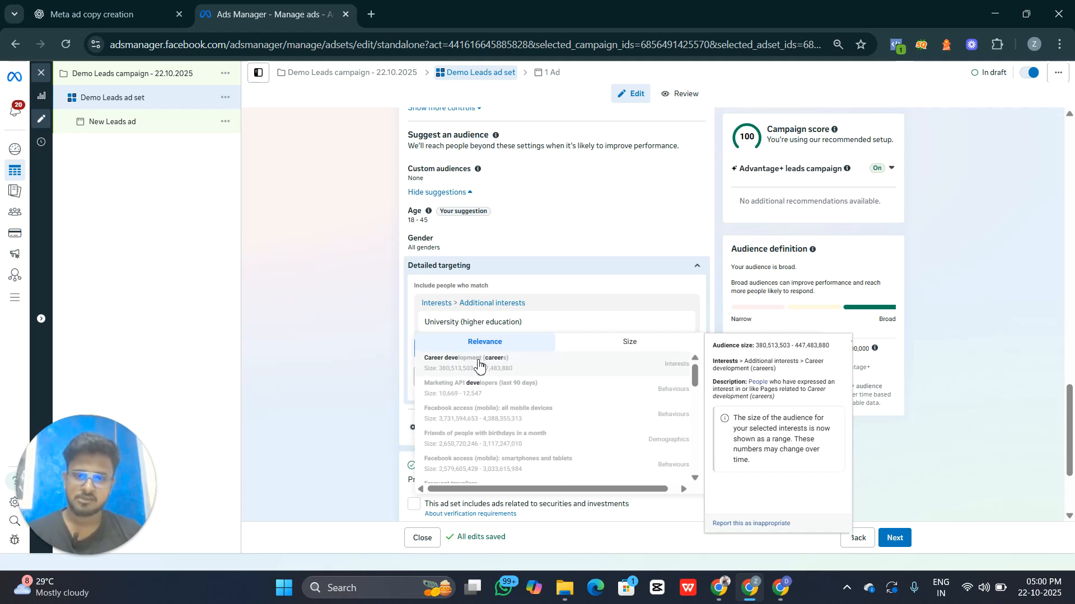
click(479, 364)
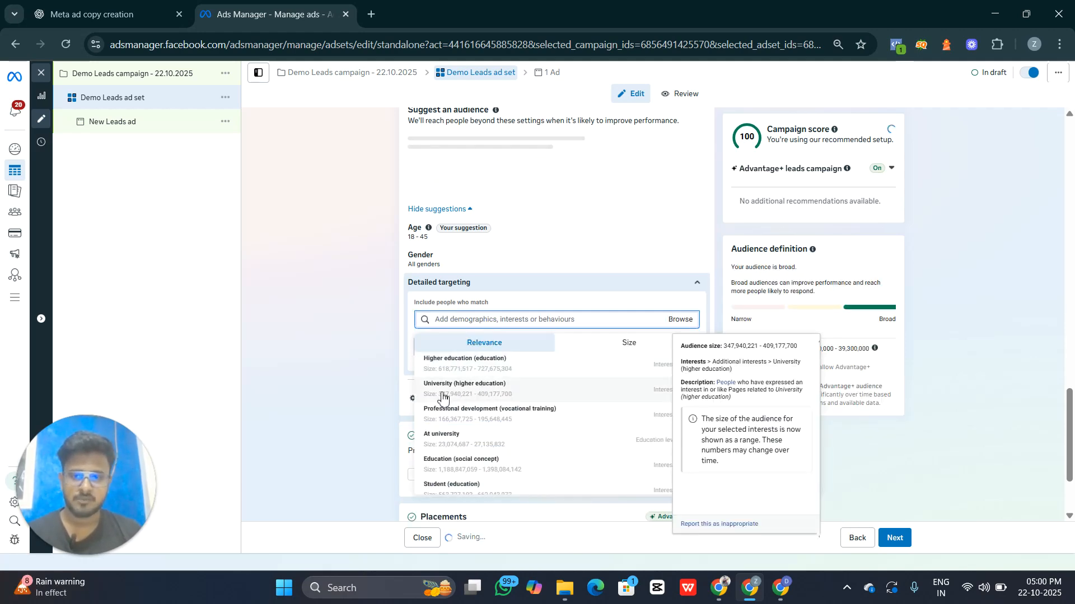
Add the suggested interests University (higher education) and Student (education) to the detailed targeting.
click(443, 395)
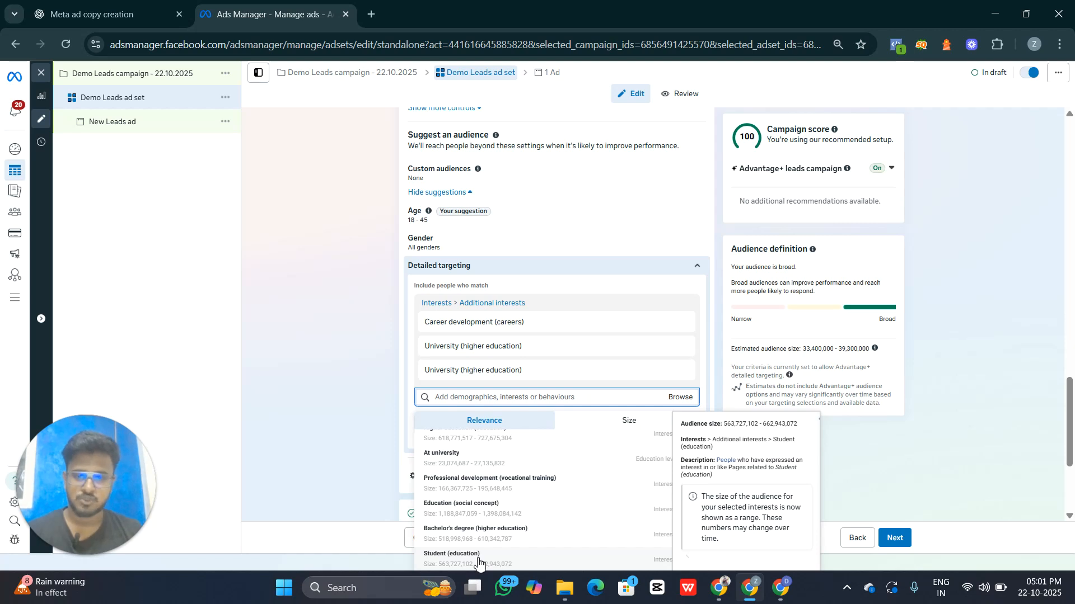
click(478, 560)
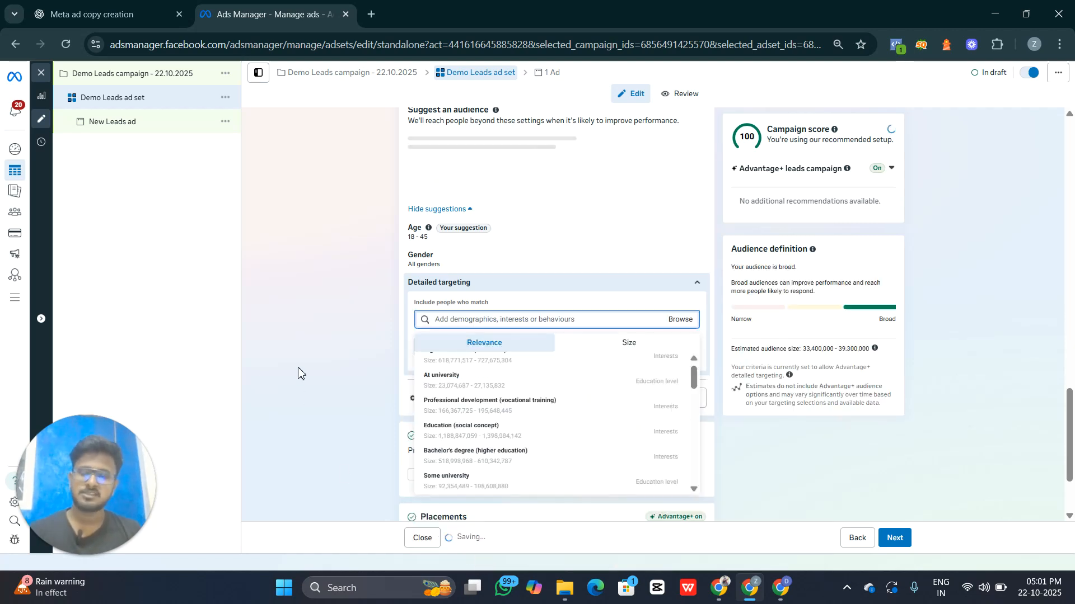
click(350, 276)
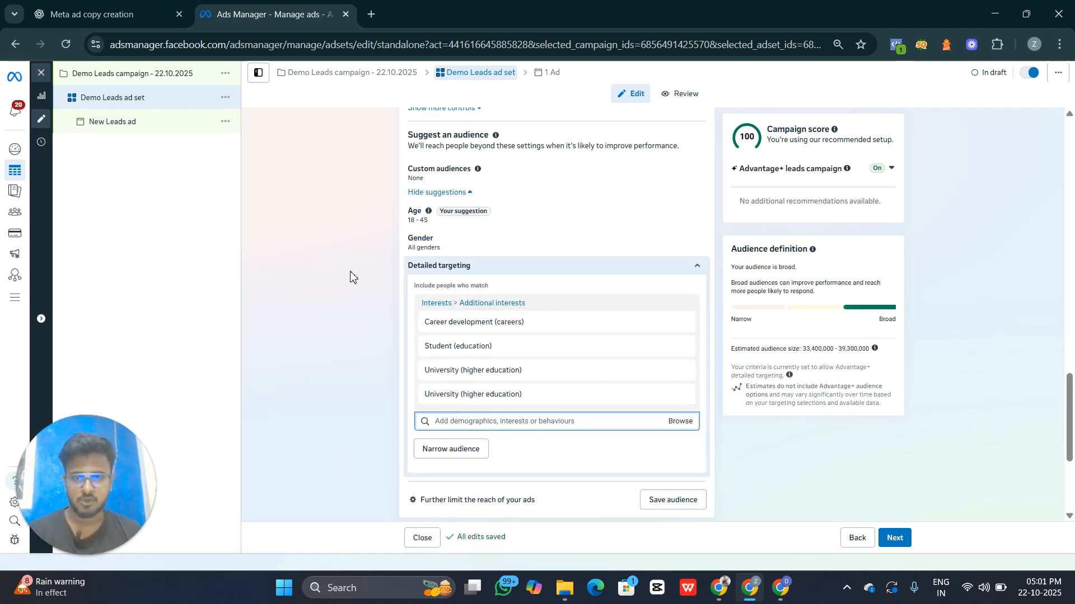
Expand the account controls and the additional settings in the ad set's Placements section.
scroll(511, 437, down, 3)
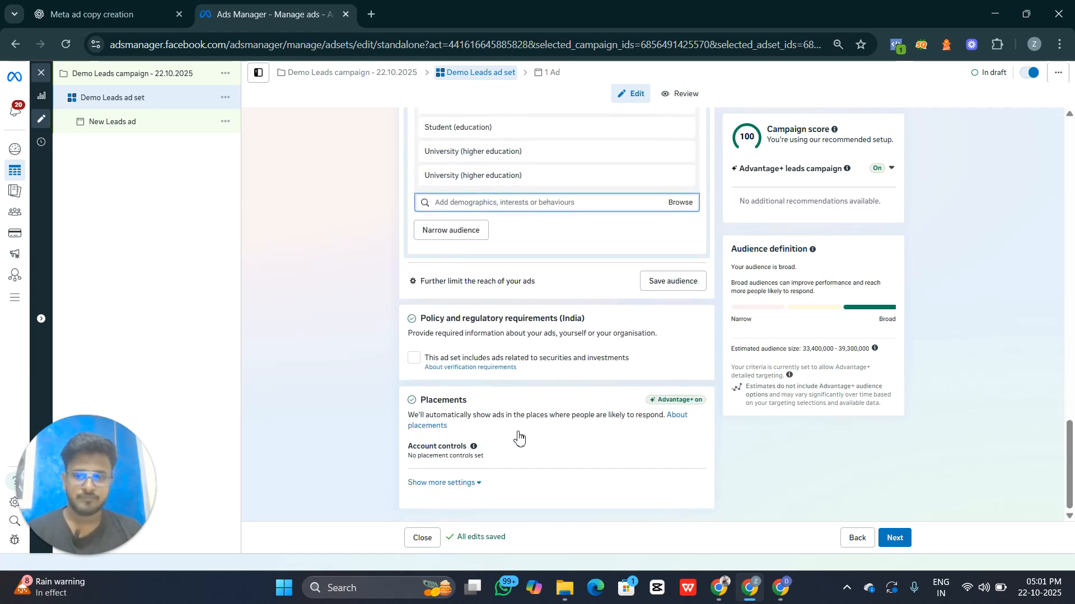
scroll(484, 387, up, 3)
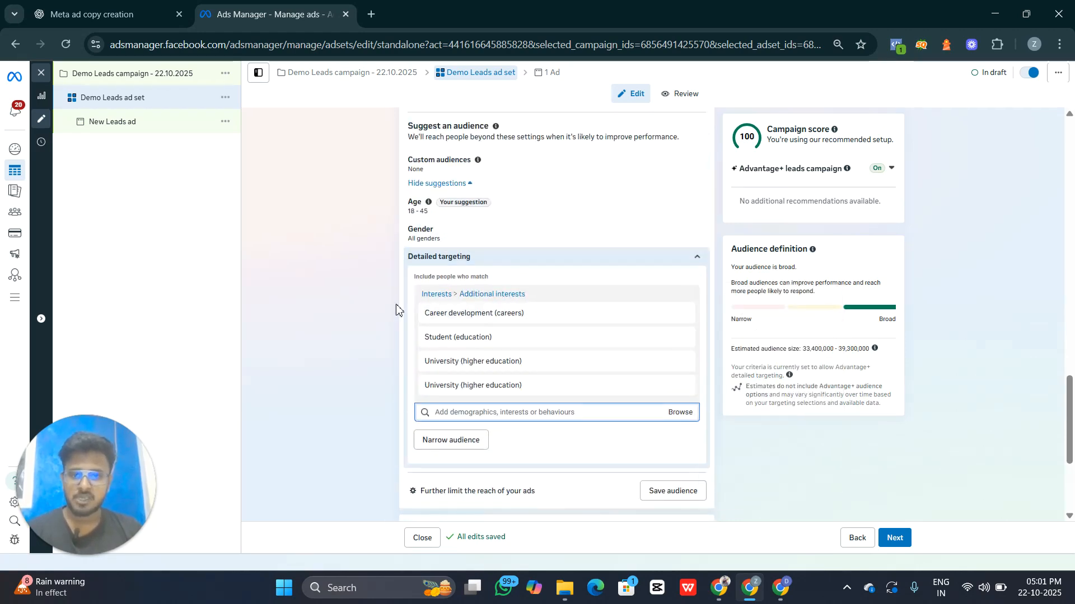
mouse_move(427, 312)
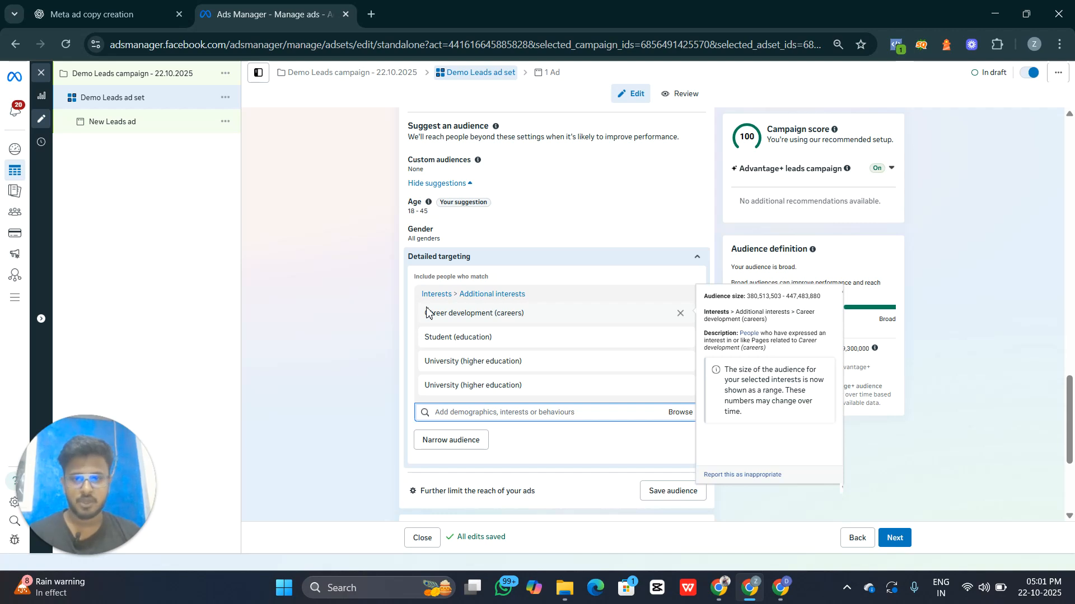
scroll(532, 300, down, 4)
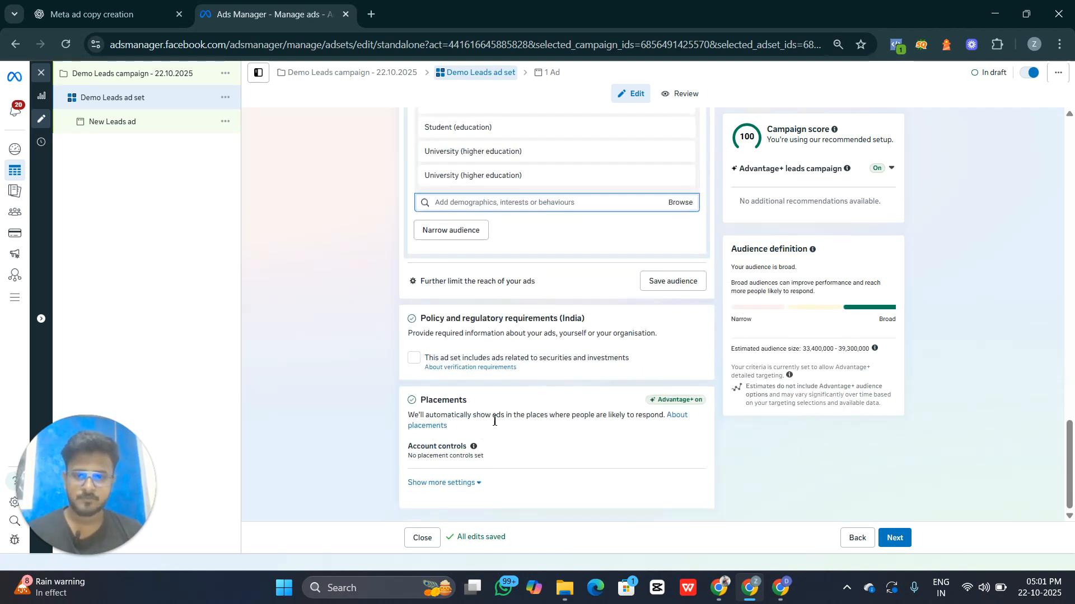
click(543, 456)
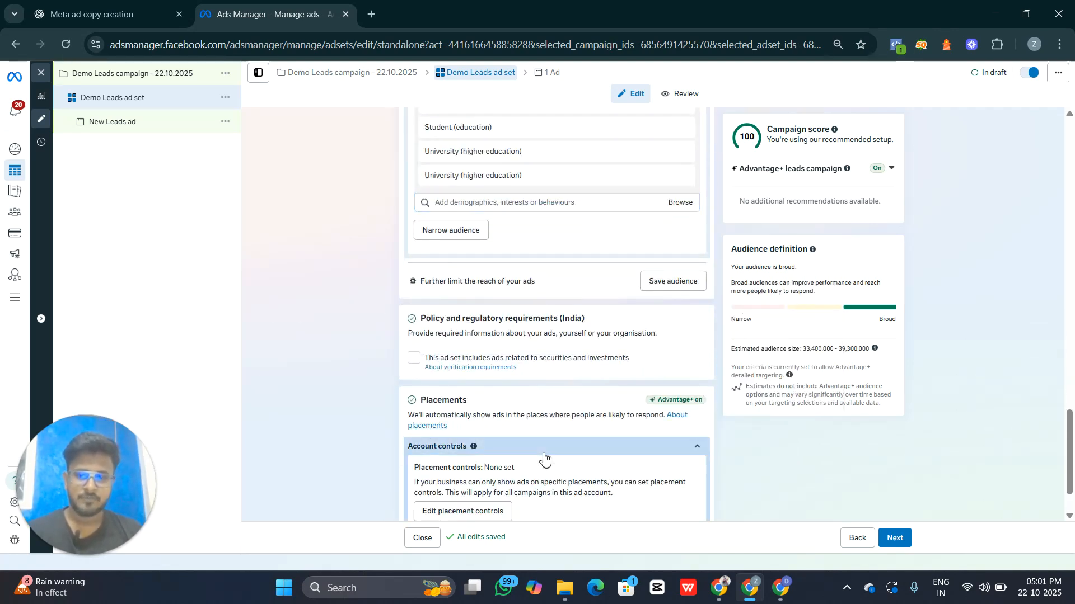
scroll(504, 436, down, 1)
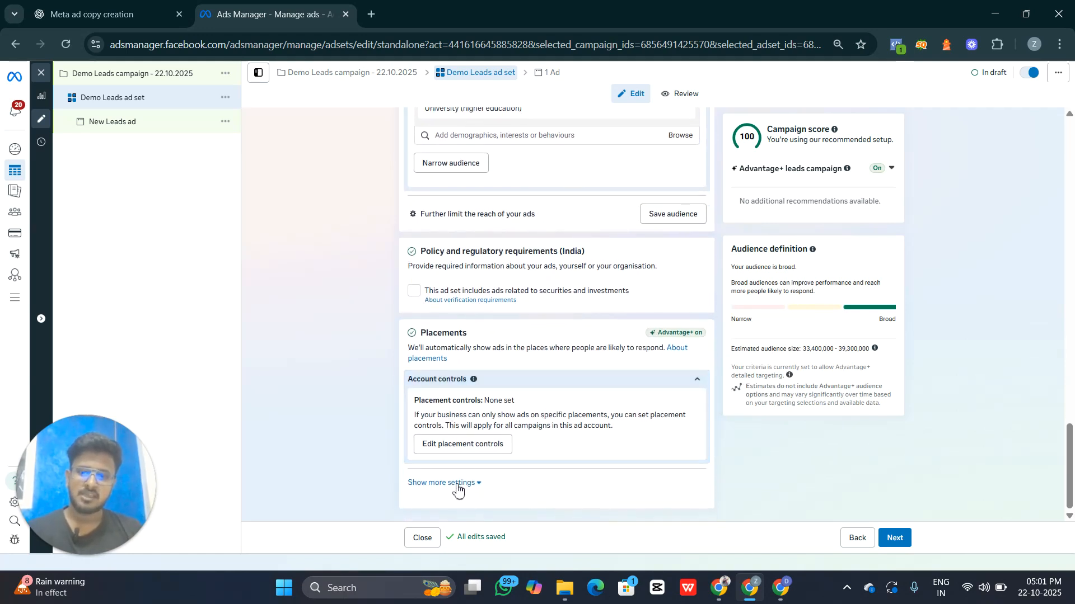
click(456, 485)
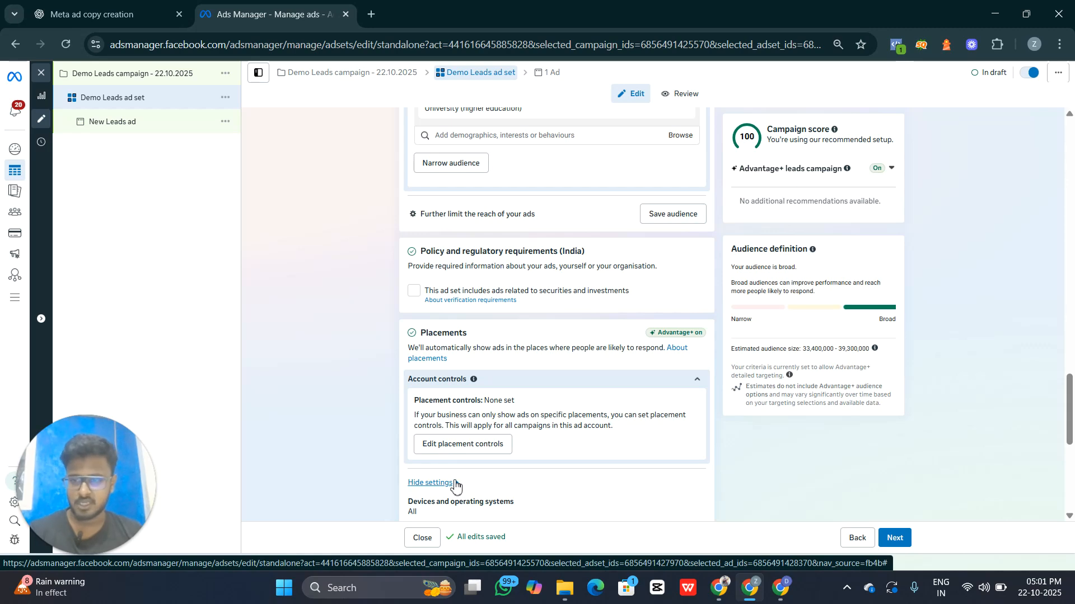
scroll(481, 470, down, 2)
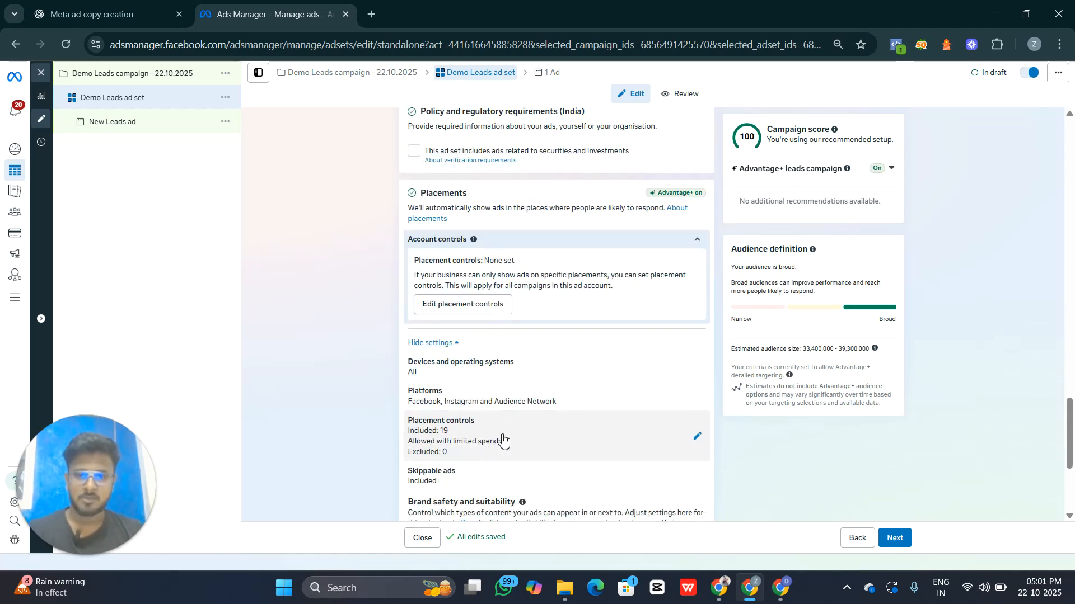
Remove Audience Network from the placement platforms, keeping only Facebook and Instagram.
click(606, 409)
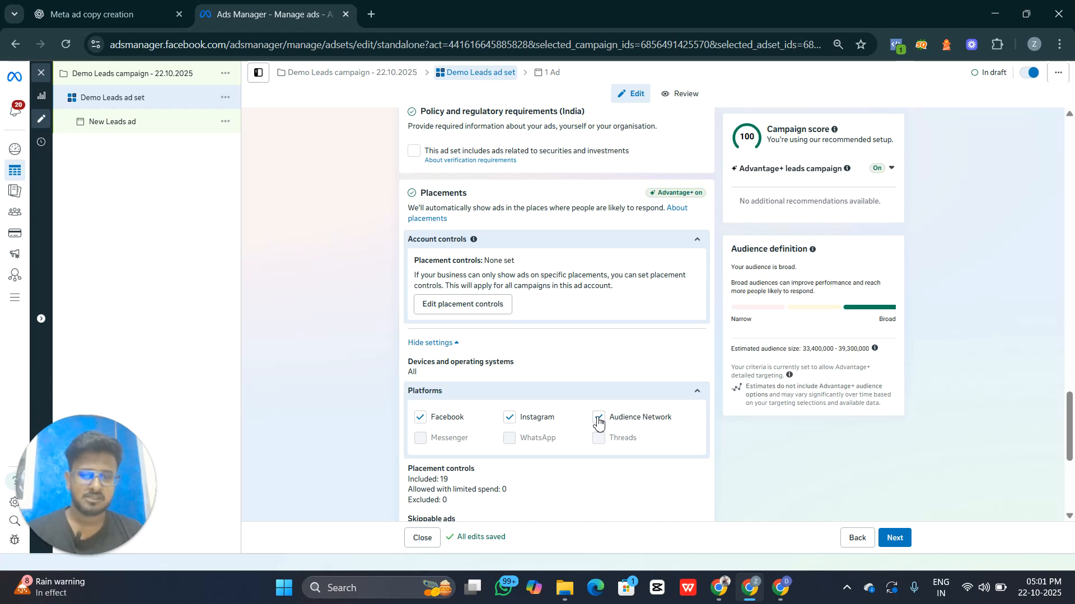
click(598, 420)
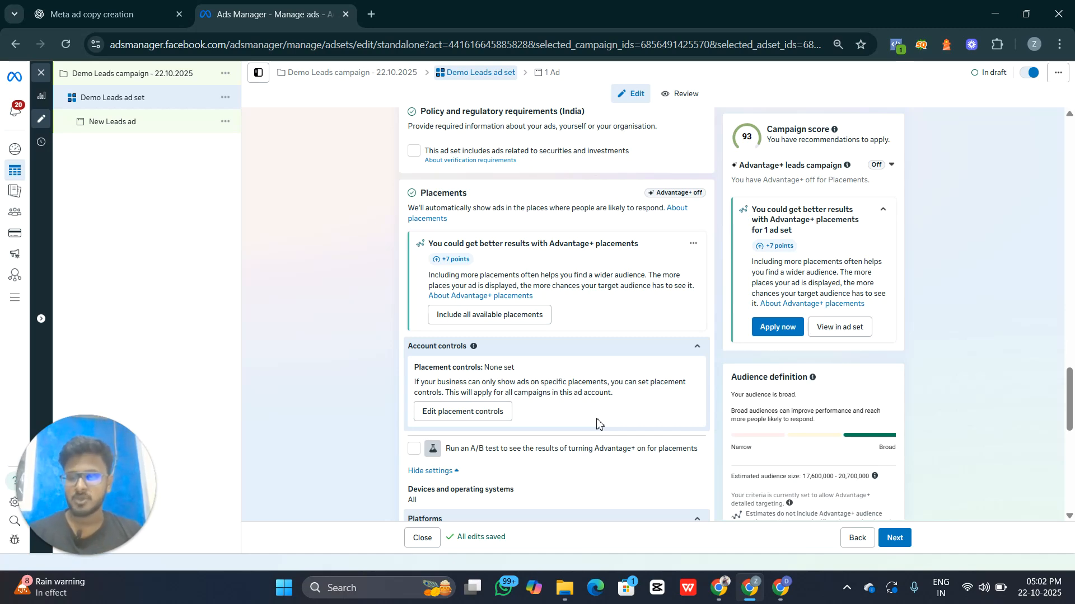
scroll(581, 434, down, 3)
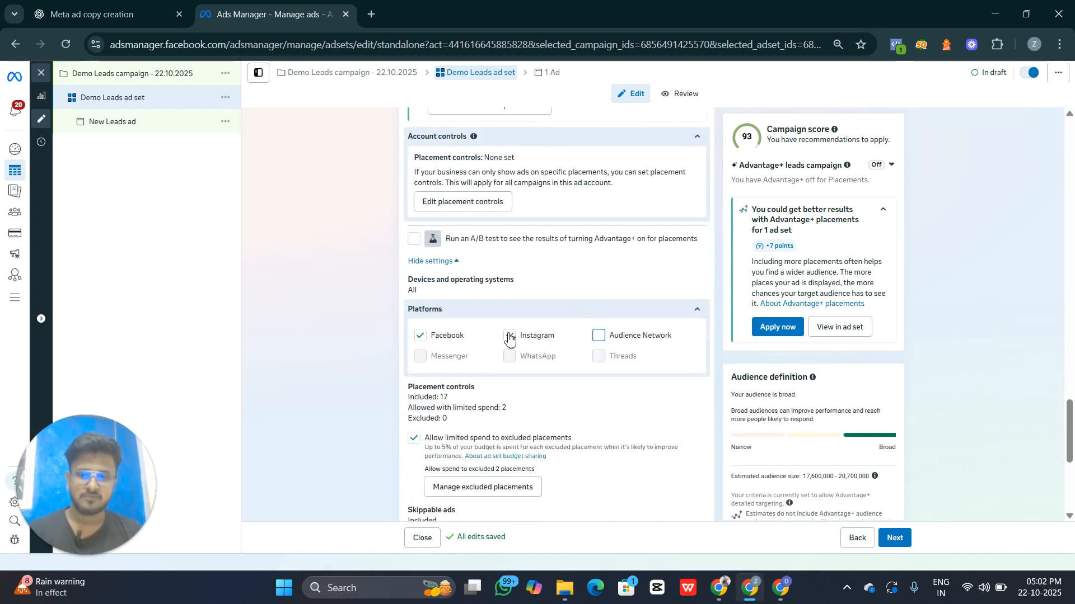
Continue to the new leads ad and review its identity, format and instant form settings.
click(894, 539)
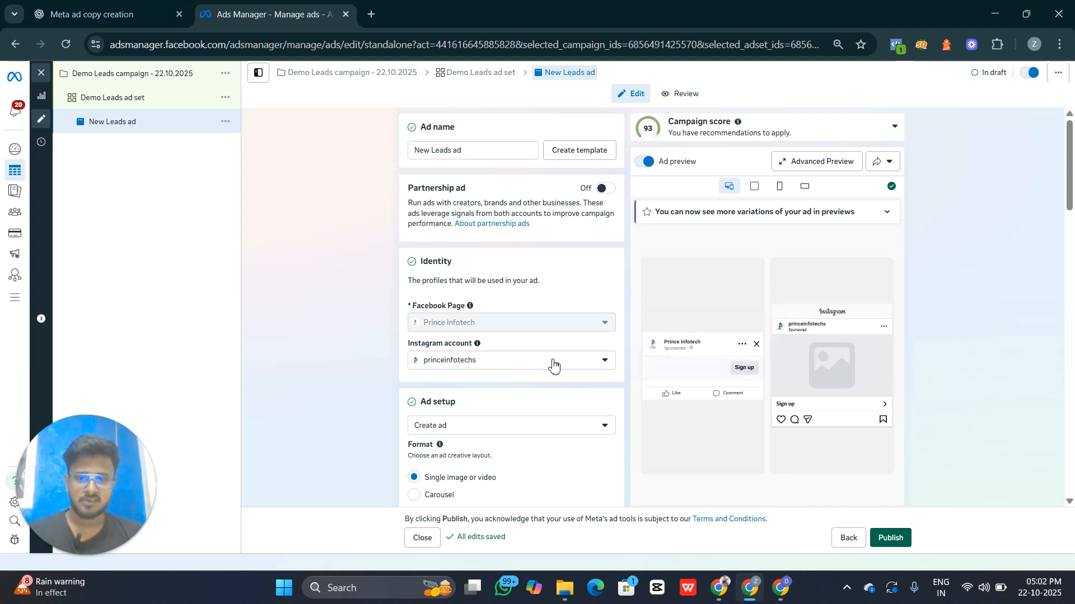
scroll(552, 364, down, 3)
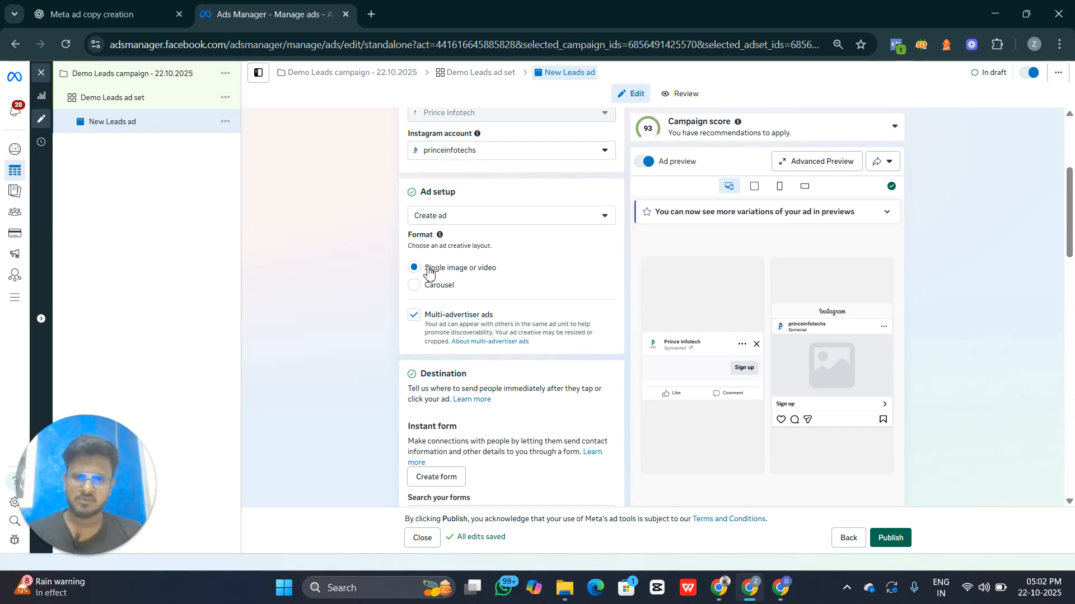
scroll(504, 263, down, 2)
scroll(504, 263, down, 1)
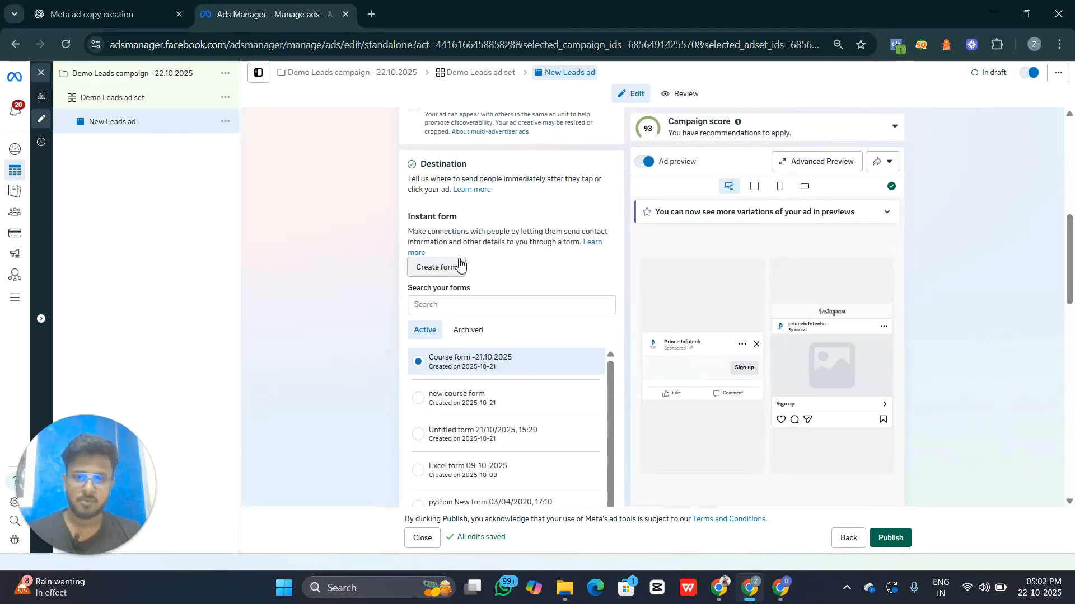
scroll(493, 314, down, 5)
scroll(505, 388, down, 5)
Set up an image ad creative using the account image 9 16.png_105 and continue to the placement crops.
click(451, 345)
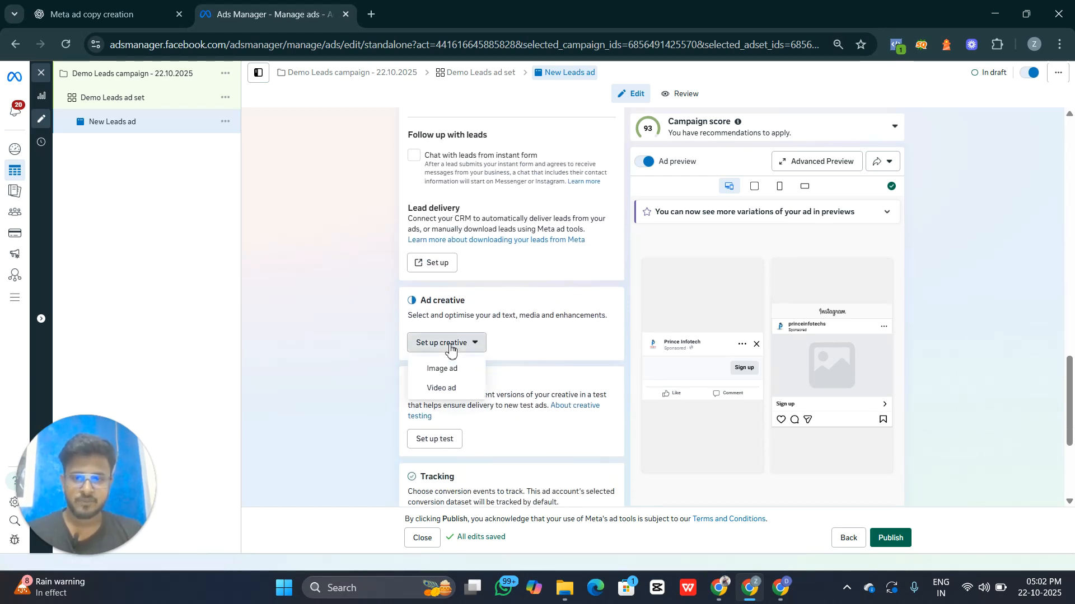
click(460, 370)
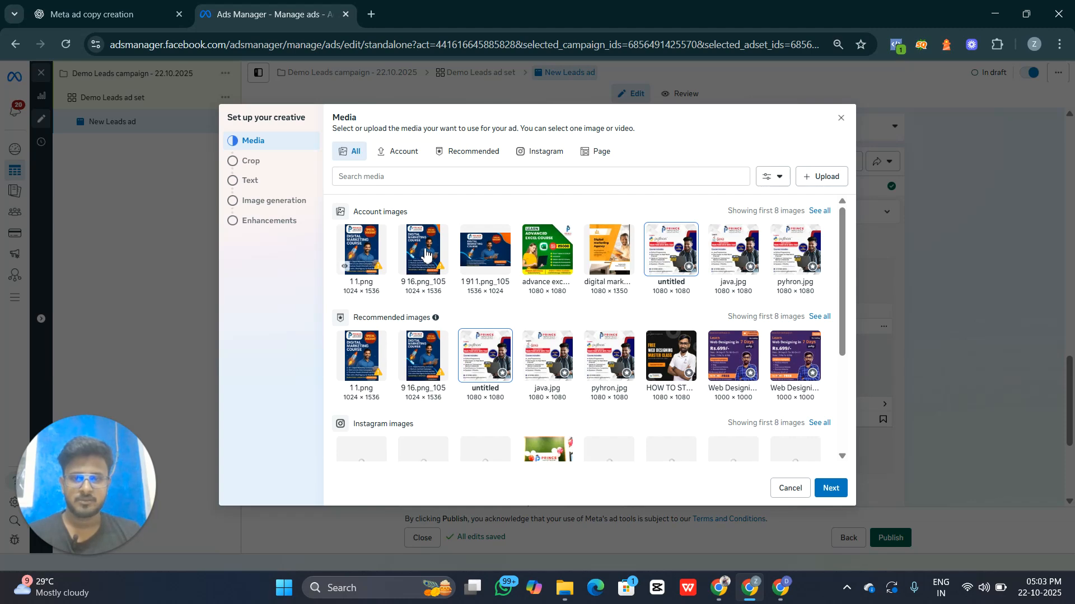
click(425, 253)
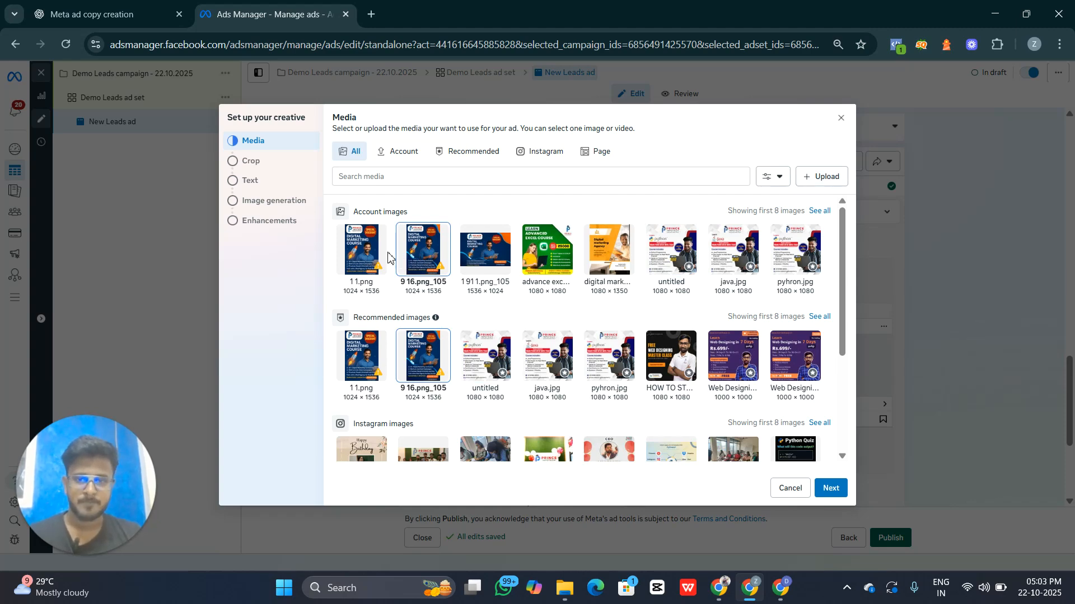
click(832, 488)
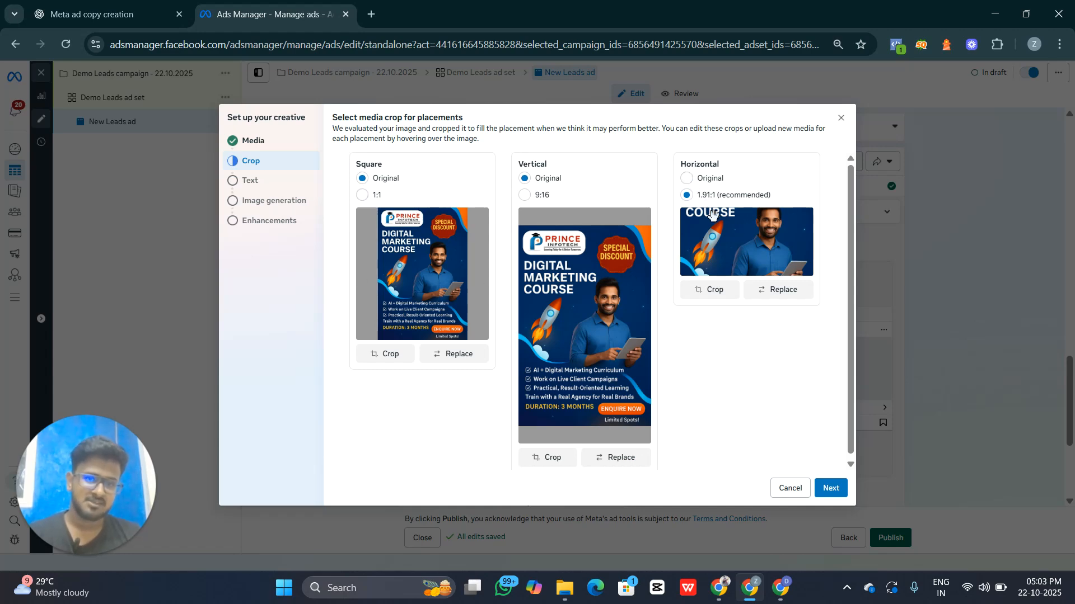
Replace the horizontal placement's media with the account image 1 91 1.png_105 and continue to the ad text.
click(776, 292)
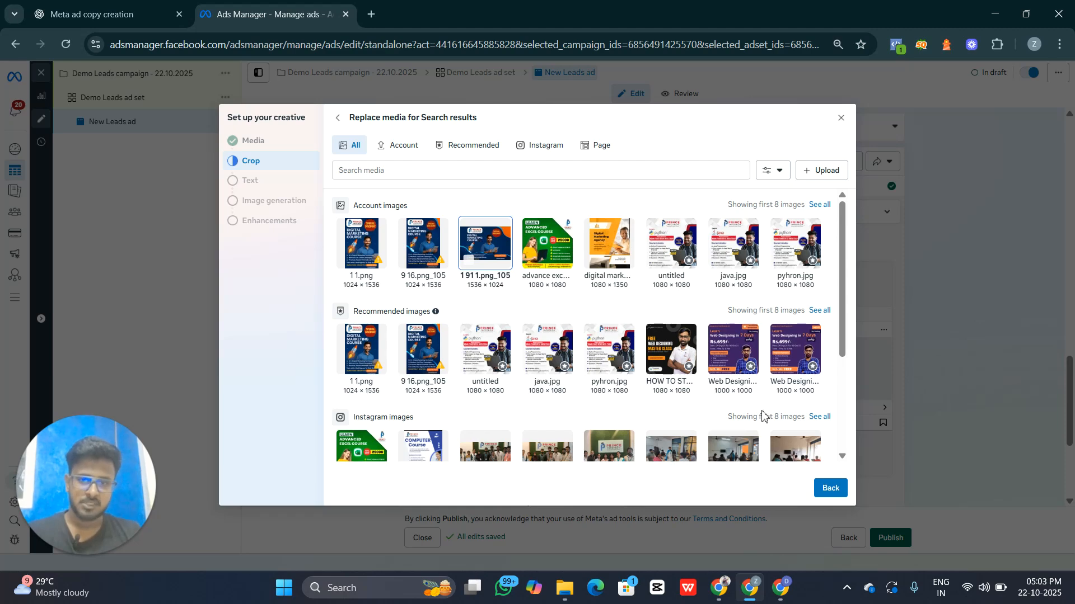
click(830, 488)
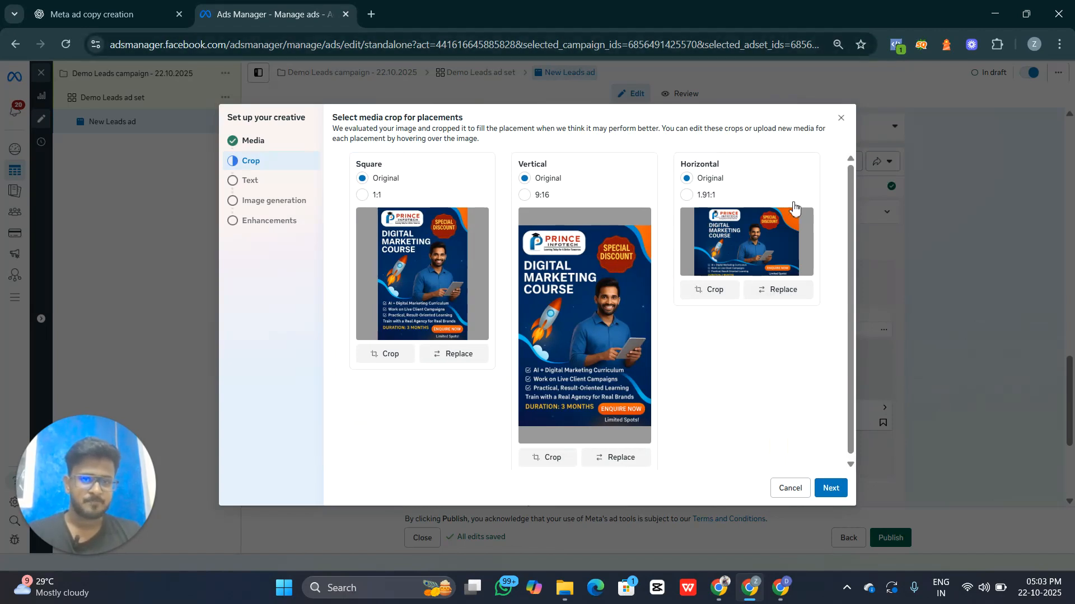
click(832, 491)
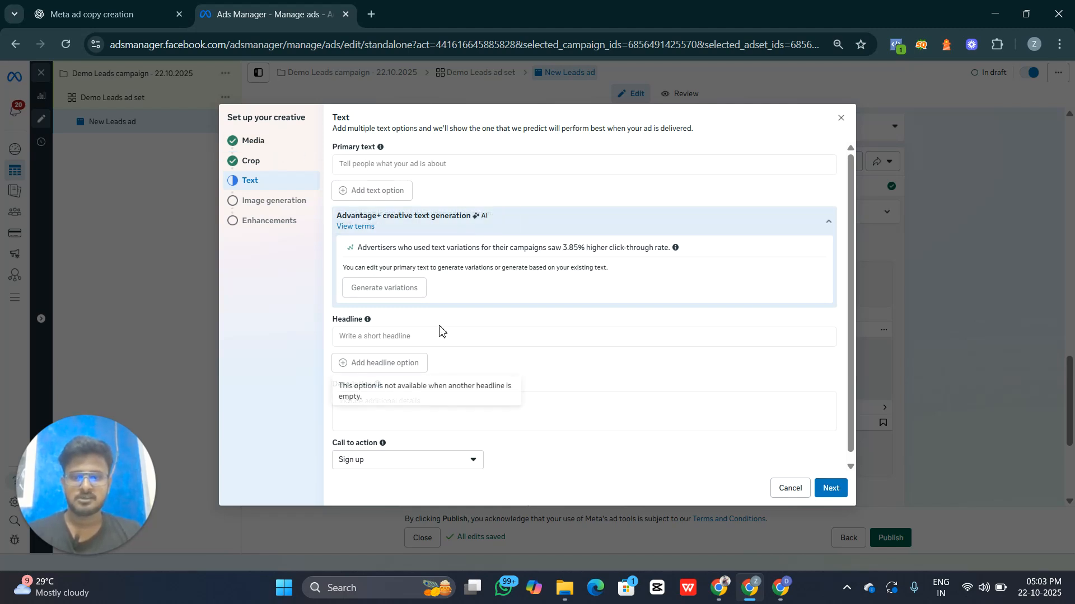
Enter the ad copy with the headline "Become a Certified Digital Marketer in 3 Months!" and set the call to action to Get offer.
click(435, 414)
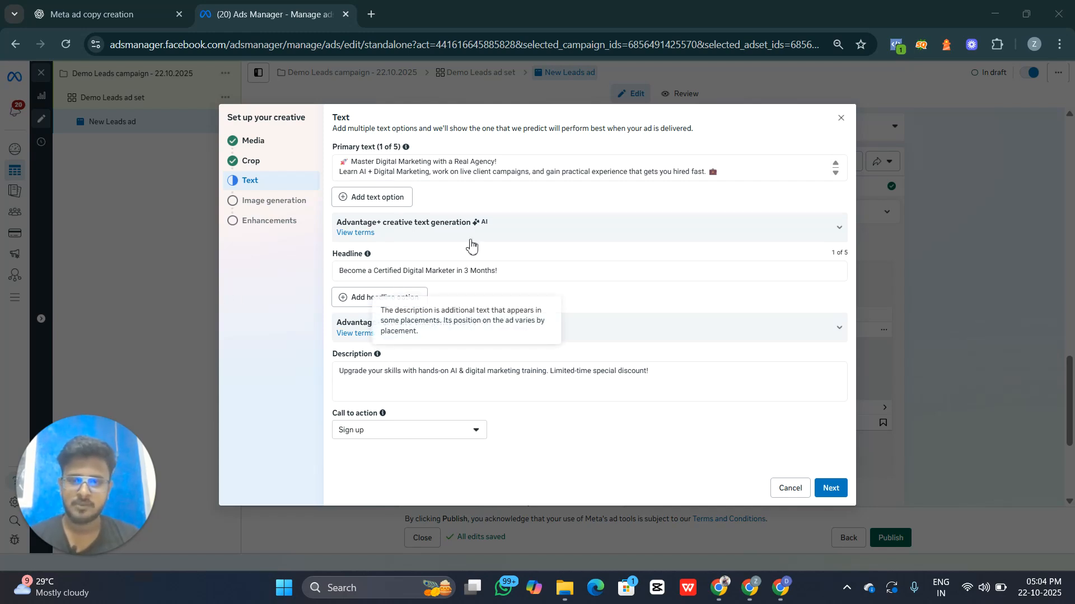
click(389, 433)
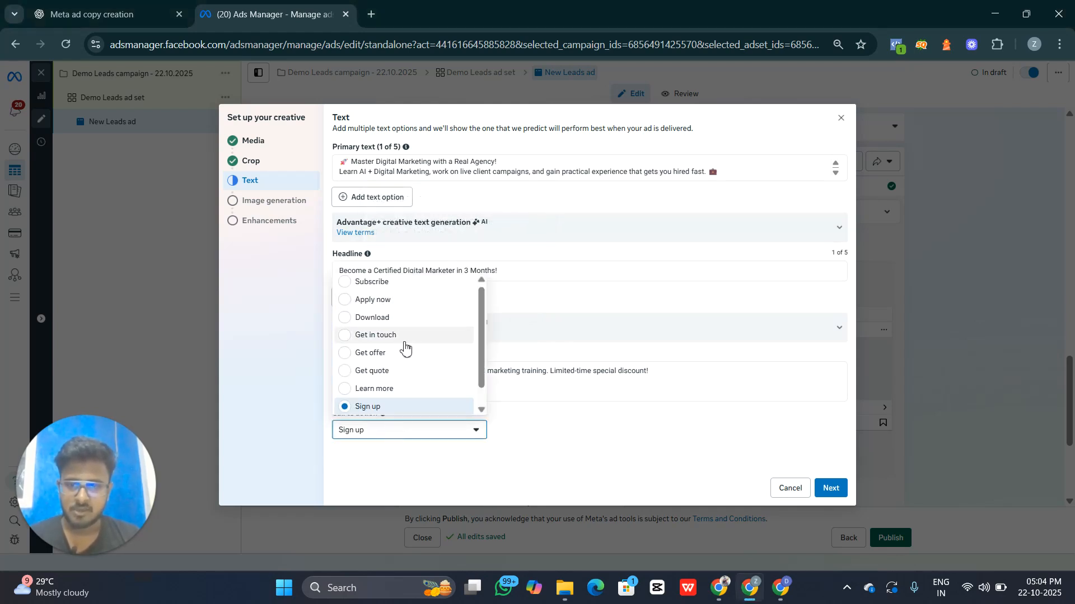
scroll(384, 334, up, 1)
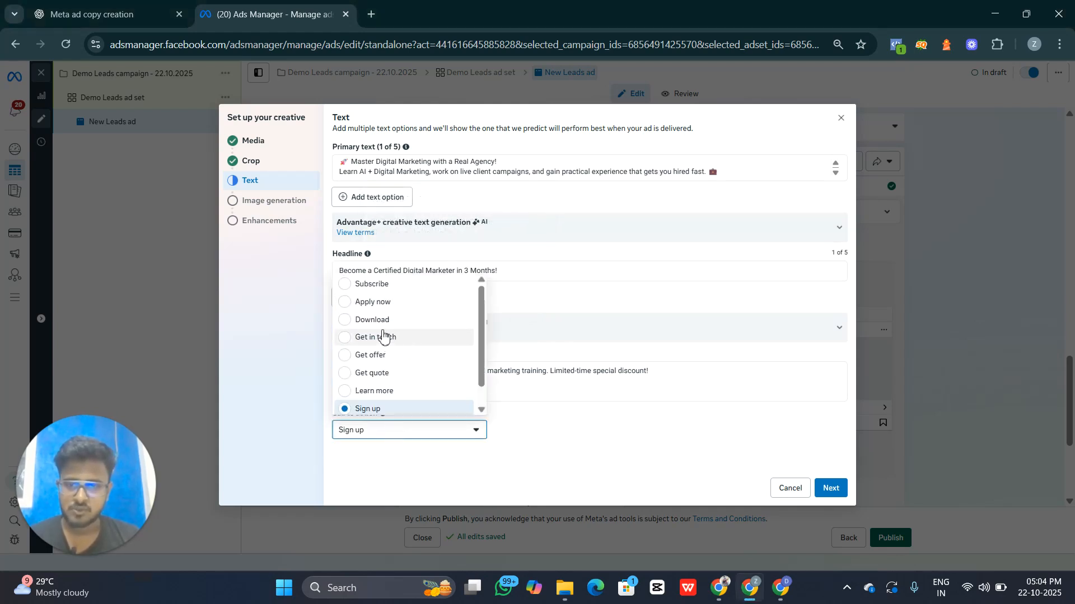
click(389, 359)
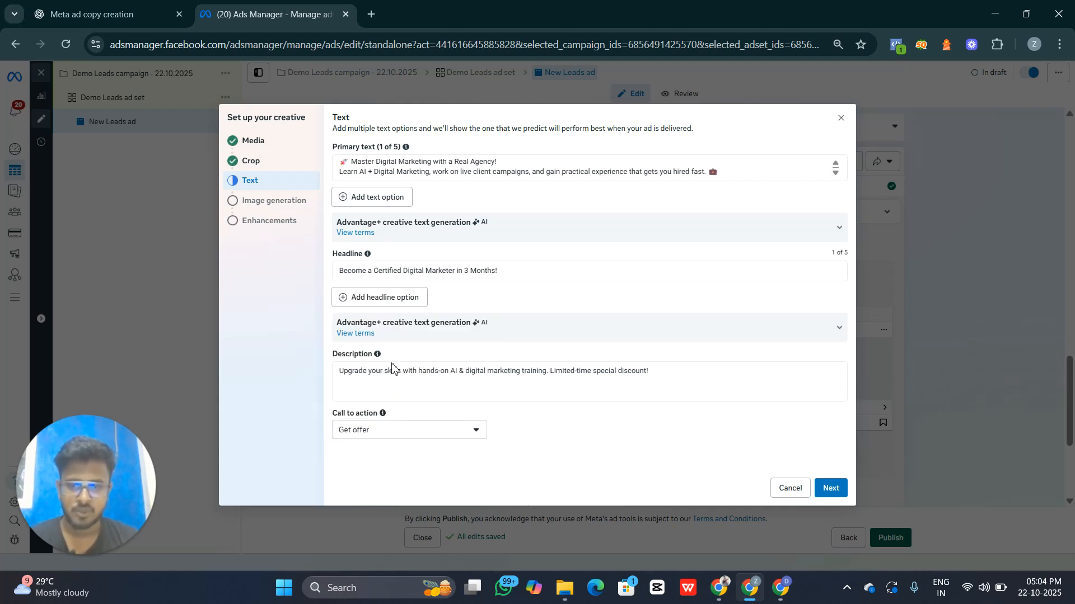
click(832, 489)
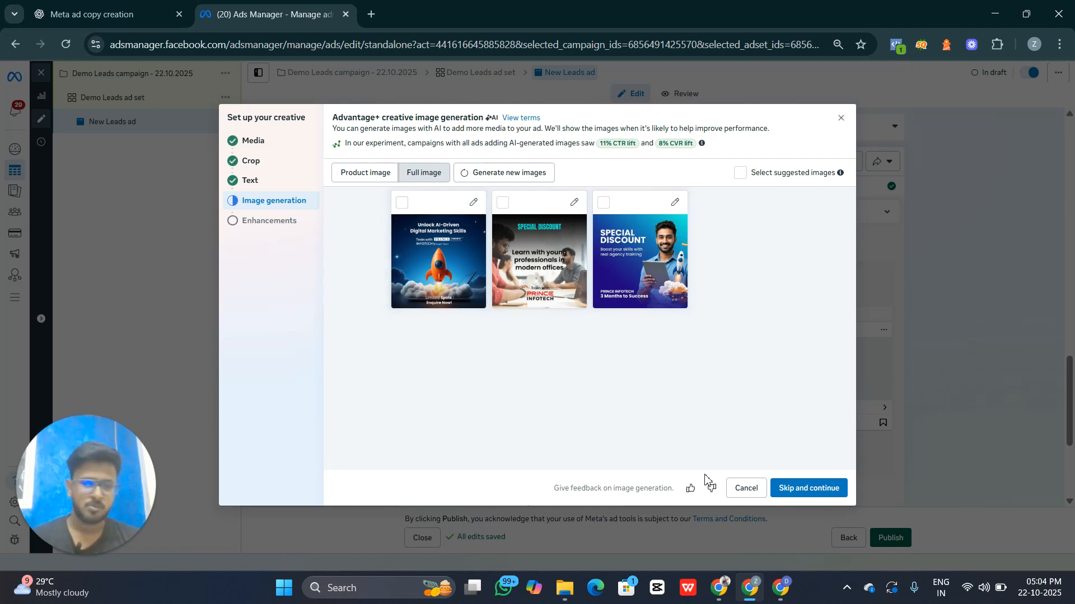
Finish the creative setup without AI-generated images and check the ad's Facebook and Instagram feed previews.
click(809, 494)
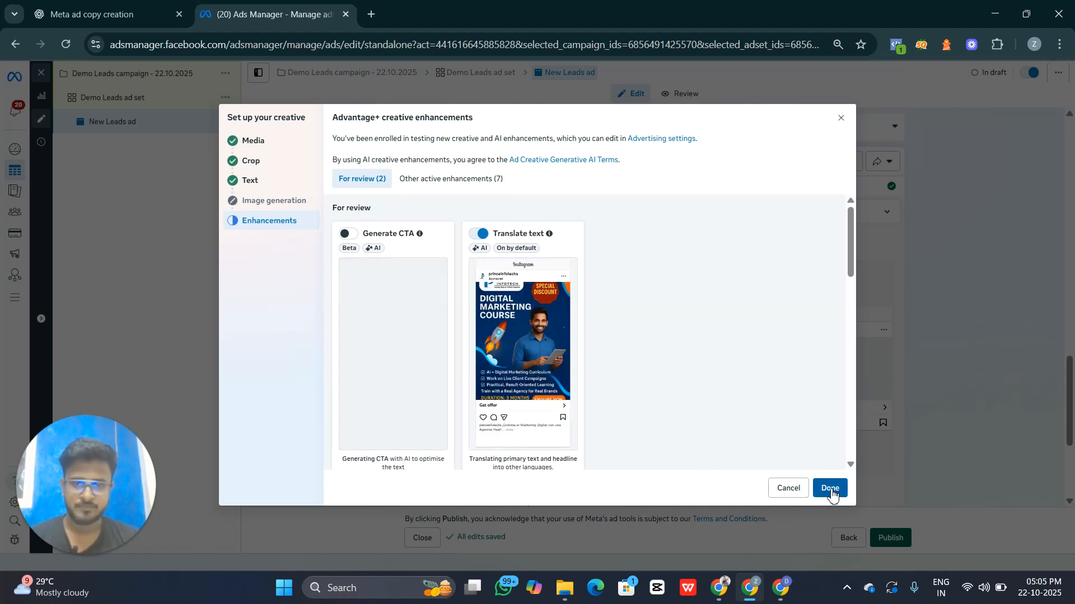
click(830, 489)
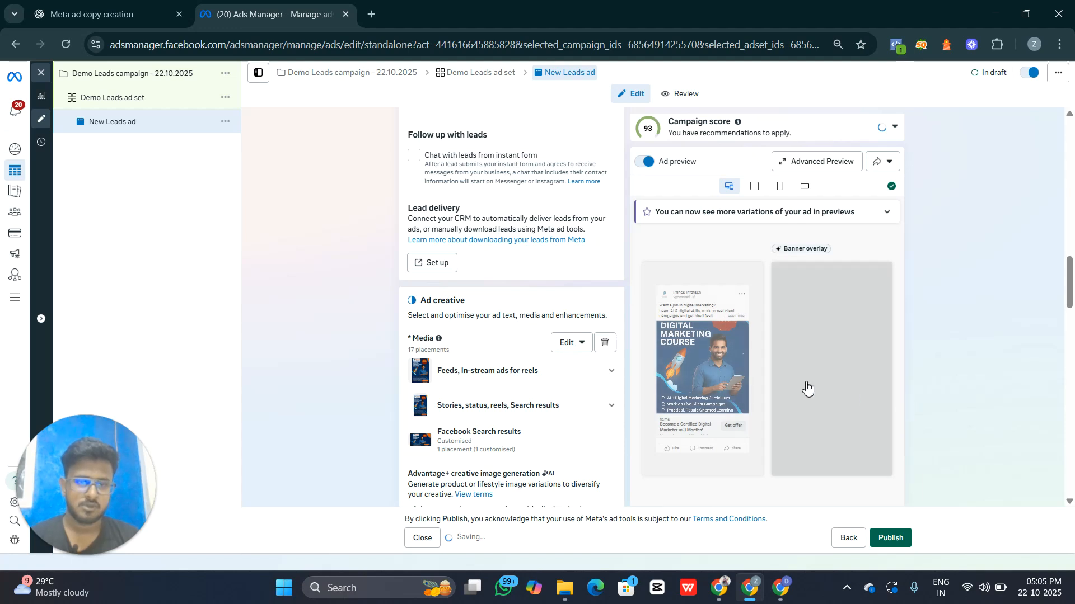
click(741, 298)
scroll(812, 269, down, 1)
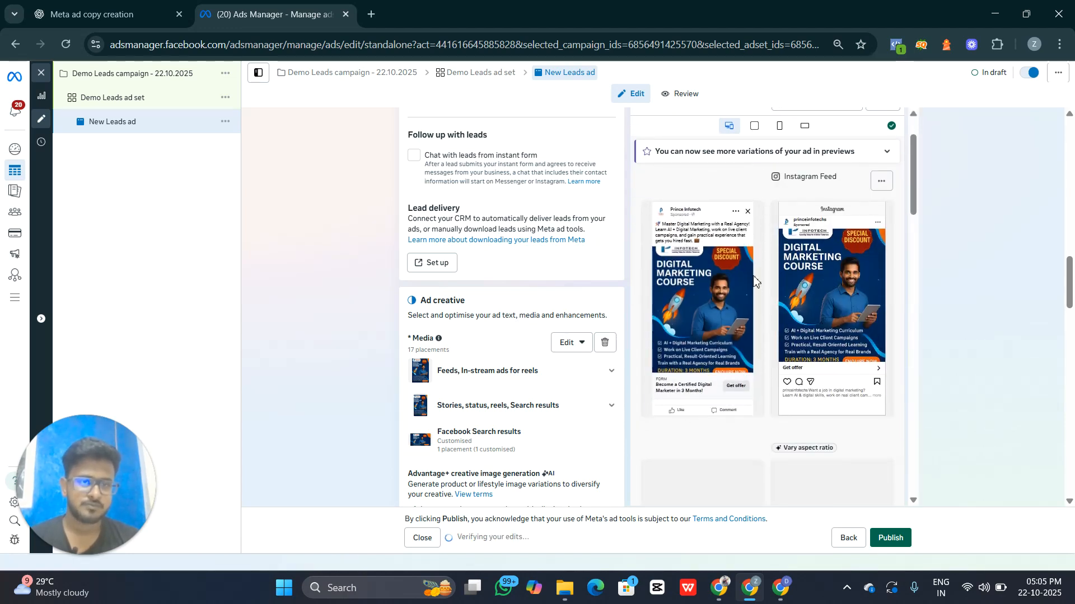
scroll(774, 264, up, 1)
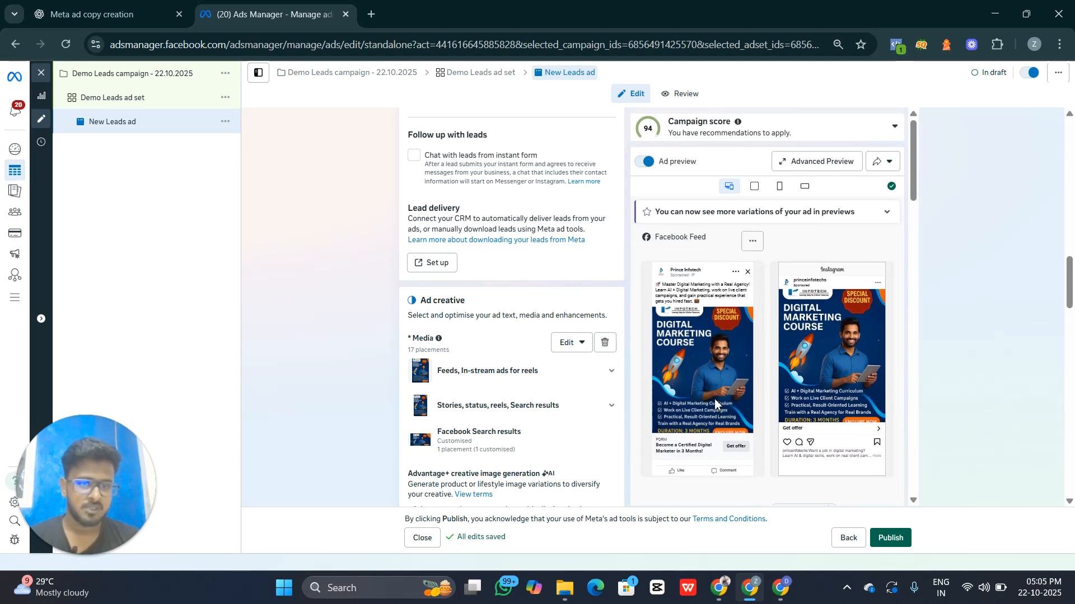
Start a new instant form named "Demo course -22.10.2025" with the More volume type and continue to the intro.
scroll(530, 405, up, 7)
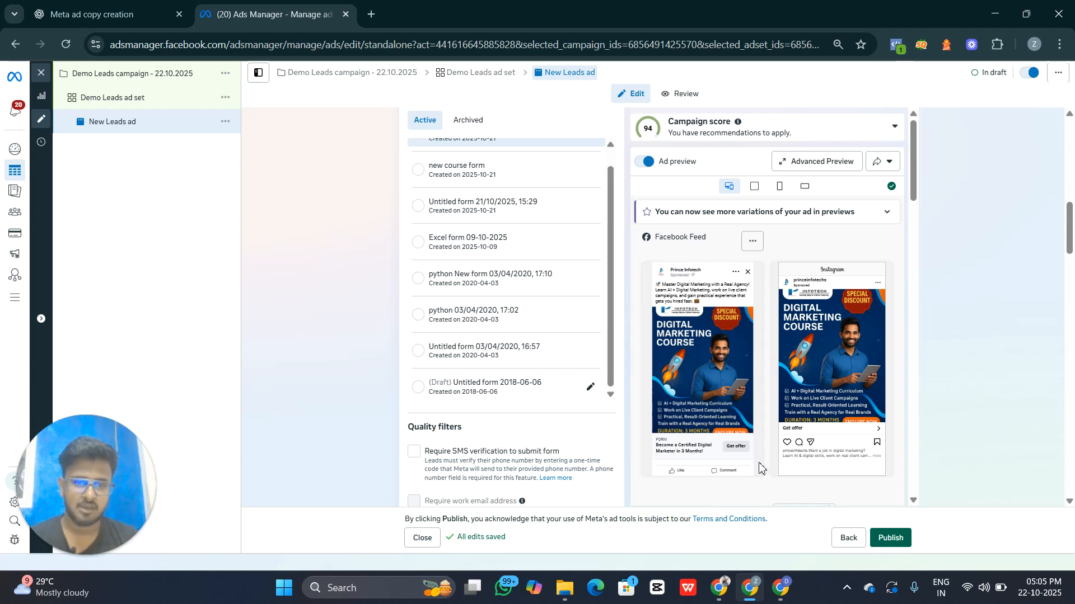
scroll(480, 379, up, 1)
scroll(358, 268, up, 4)
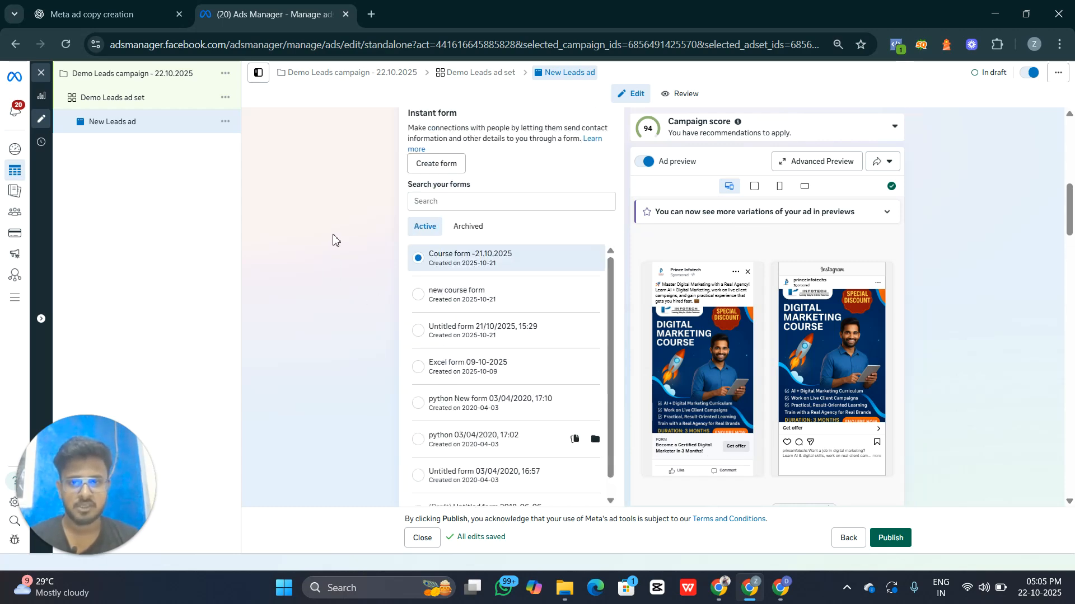
click(448, 269)
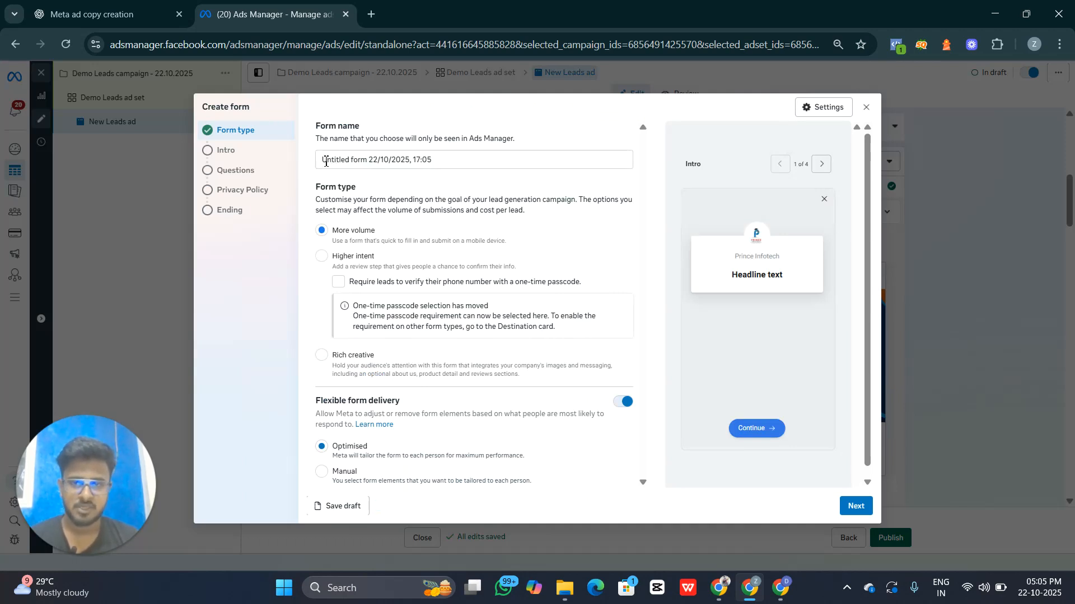
drag(323, 162, 491, 160)
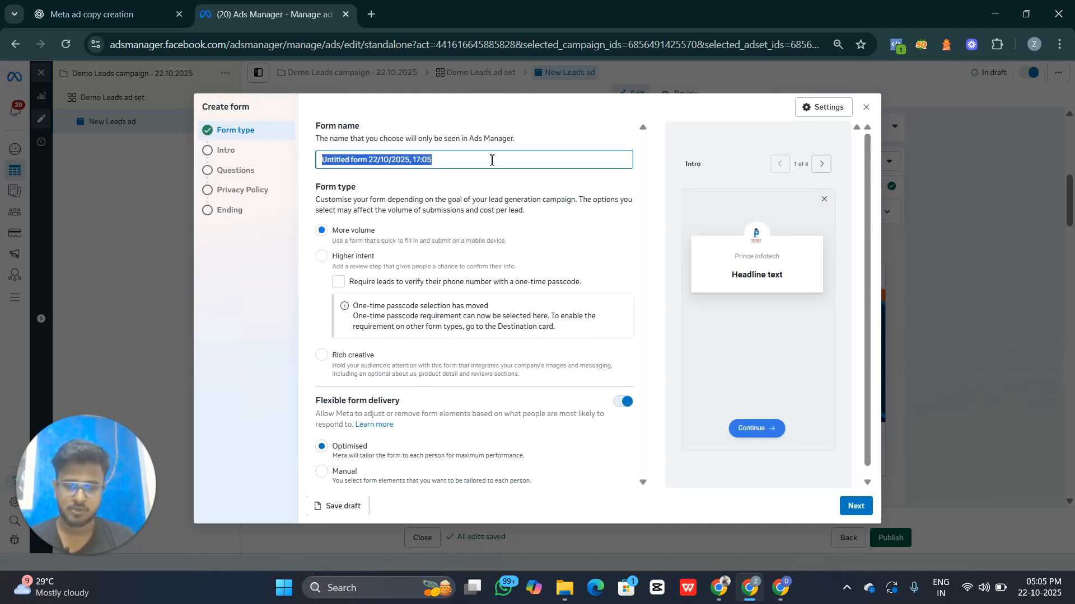
text(C)
key(BackSpace)
text(Demo course)
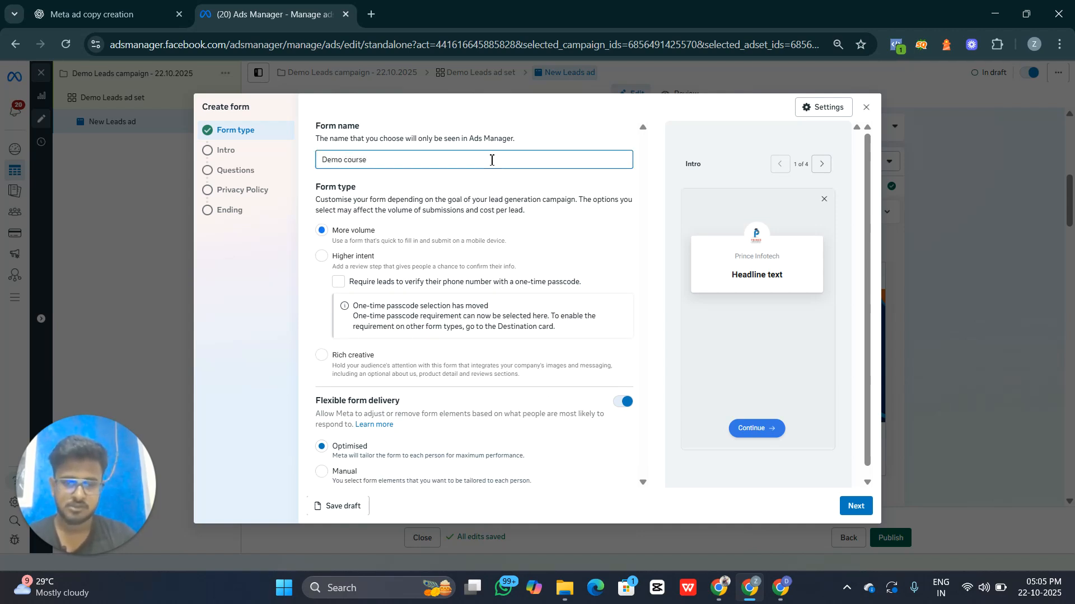
text(-22.10.2025)
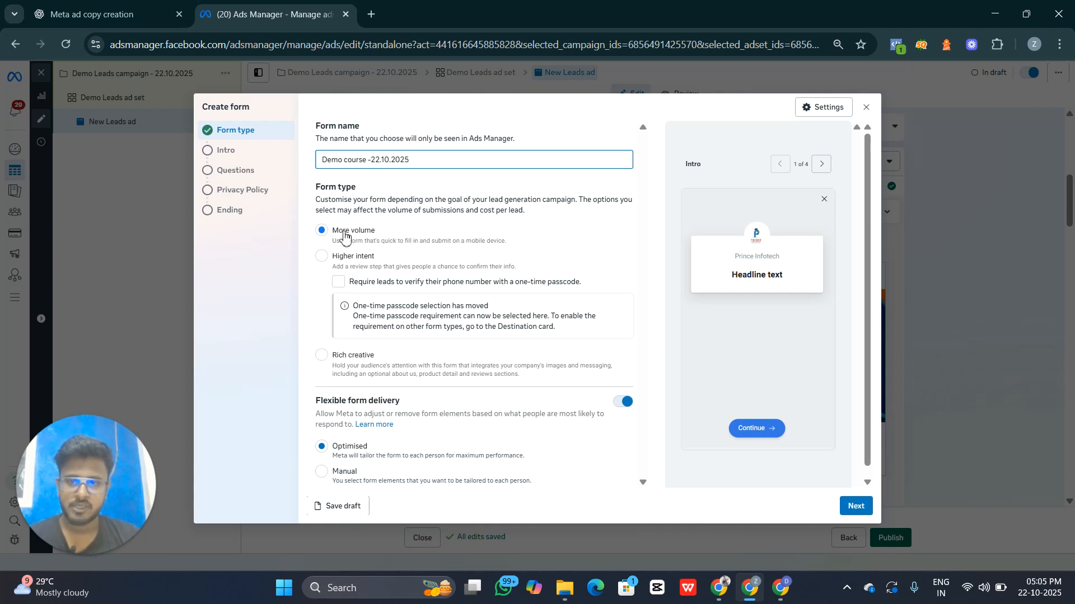
click(861, 508)
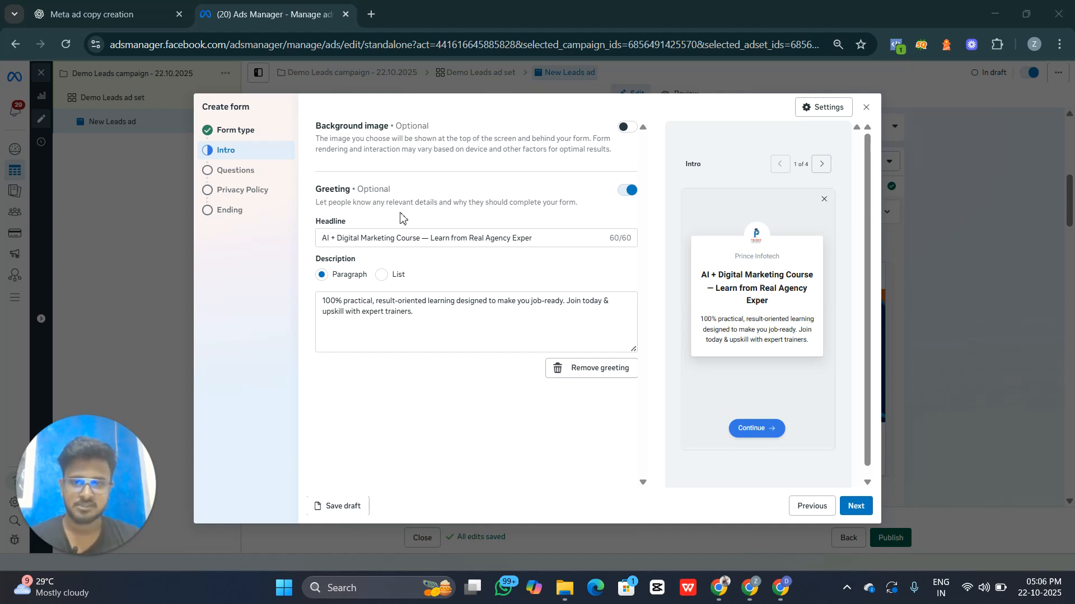
Correct the greeting headline to "AI + Digital Marketing Course— Learn from Real Agency Expert" and continue to the questions.
click(547, 239)
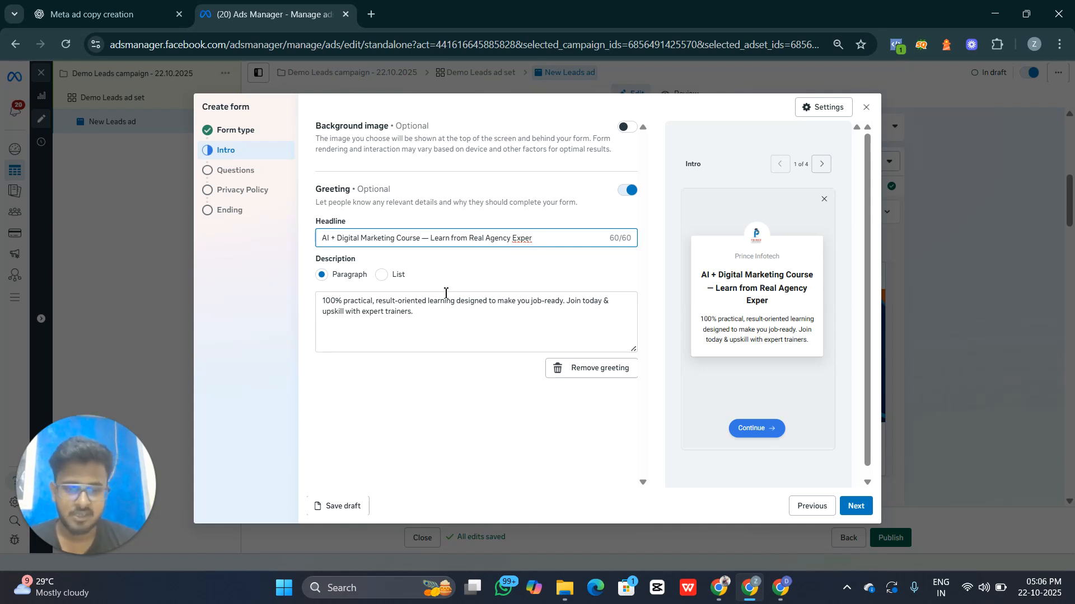
key(Delete)
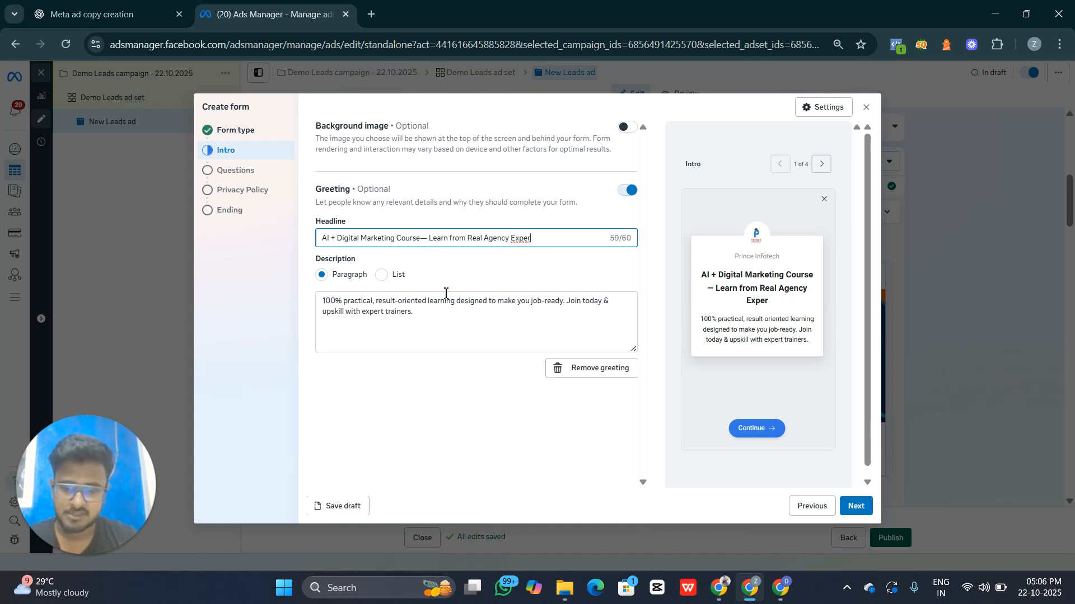
text(t)
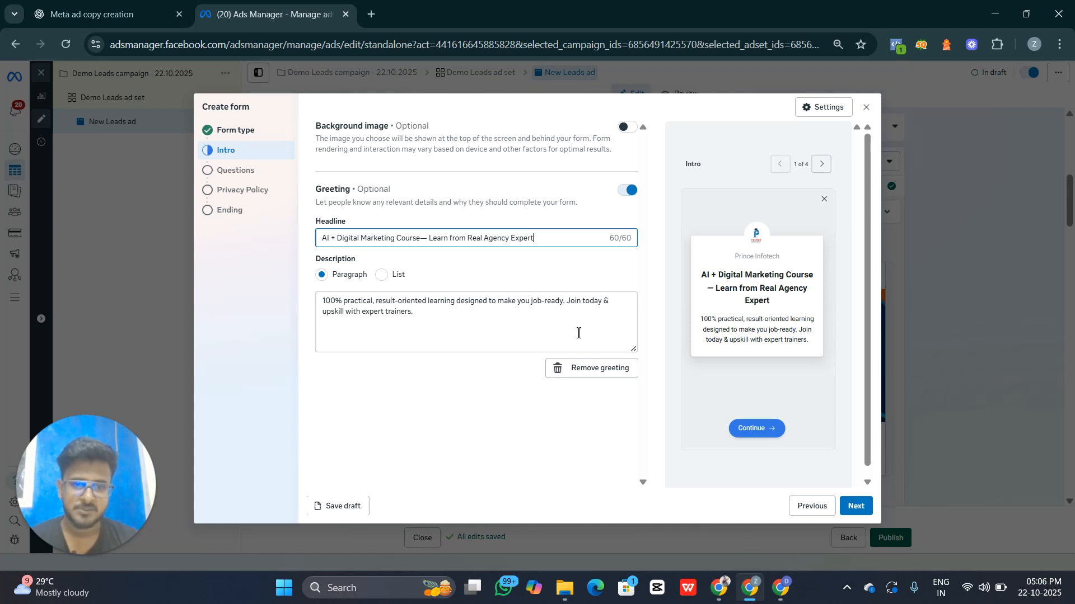
click(857, 506)
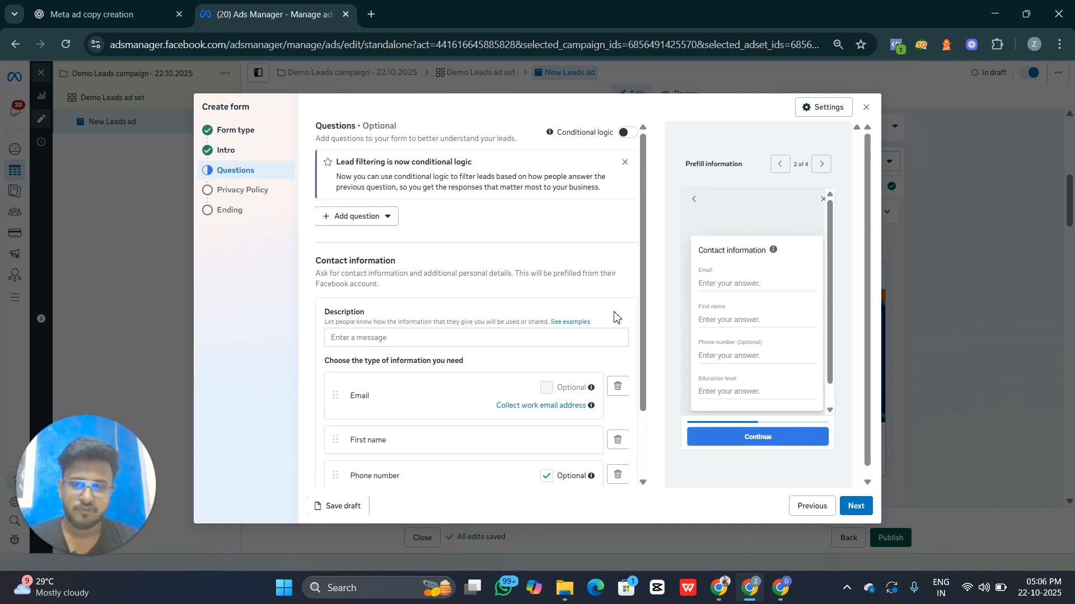
Remove the Email field and set the contact description to "Boost your career with hands-on digital marketing training from industry professionals. Enroll now for a special discount".
scroll(401, 330, down, 1)
scroll(401, 331, down, 1)
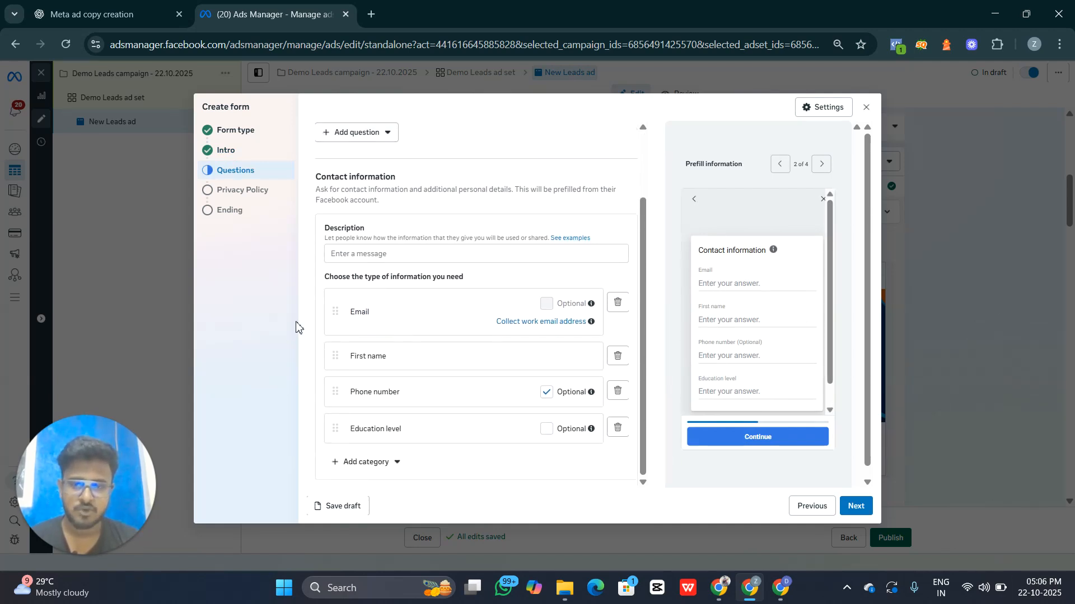
click(616, 303)
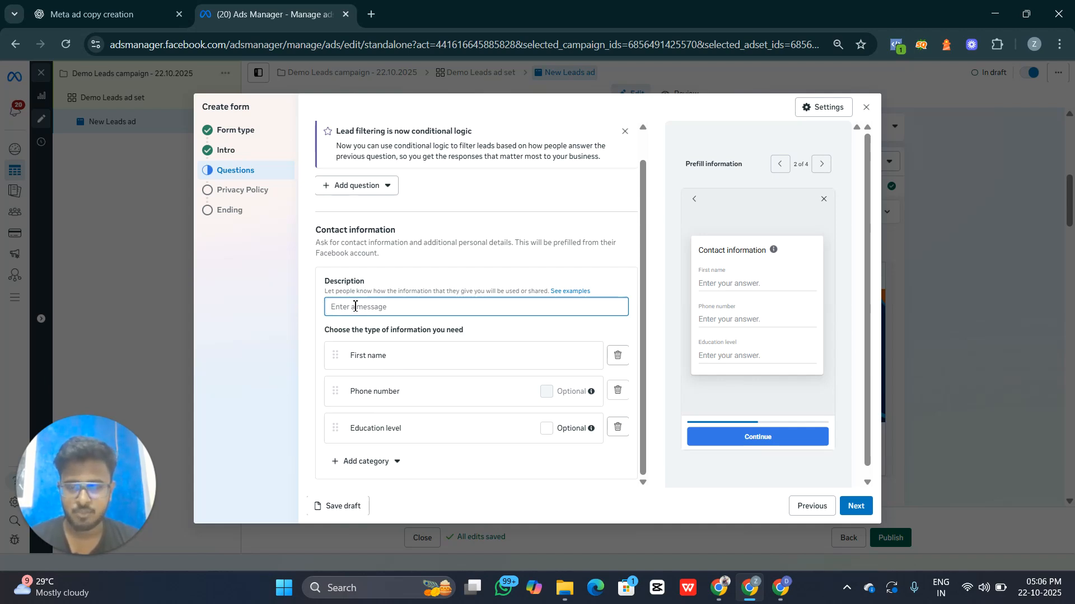
text(Boost your career with hands-on digital marketing training from industry professionals. Enroll now for a special discount)
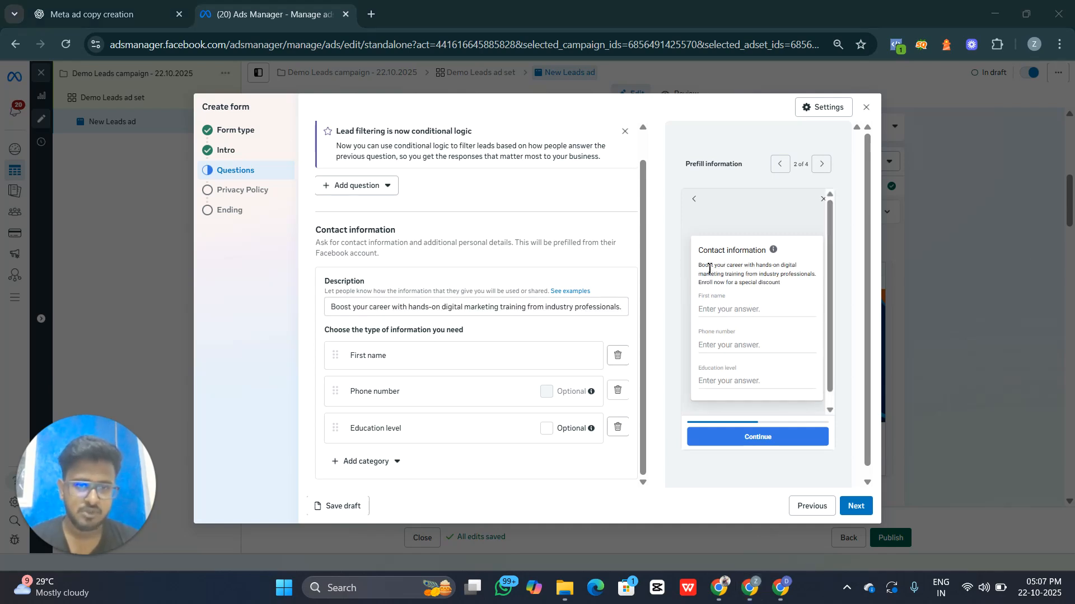
click(841, 507)
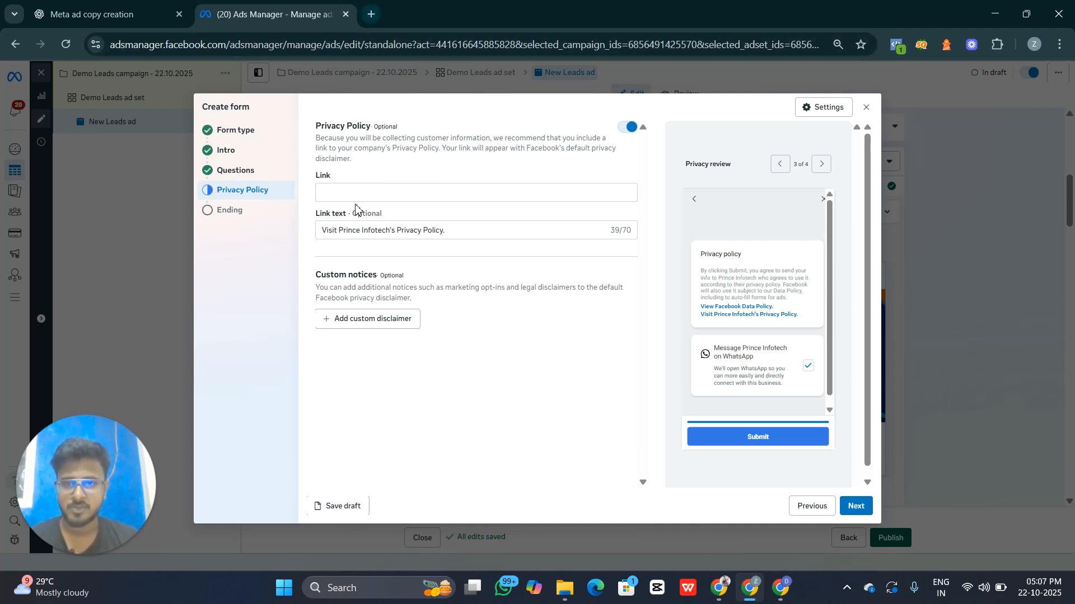
Search Google for "meta privacy policy" in a new tab, open Meta's Privacy Policy page and copy its address.
click(371, 14)
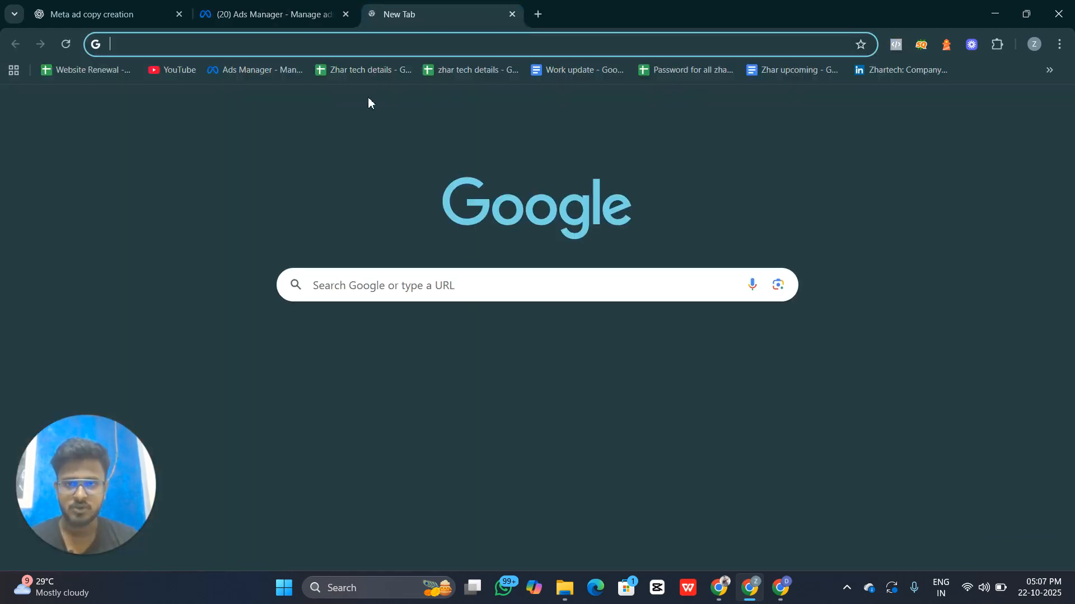
text(meta polic)
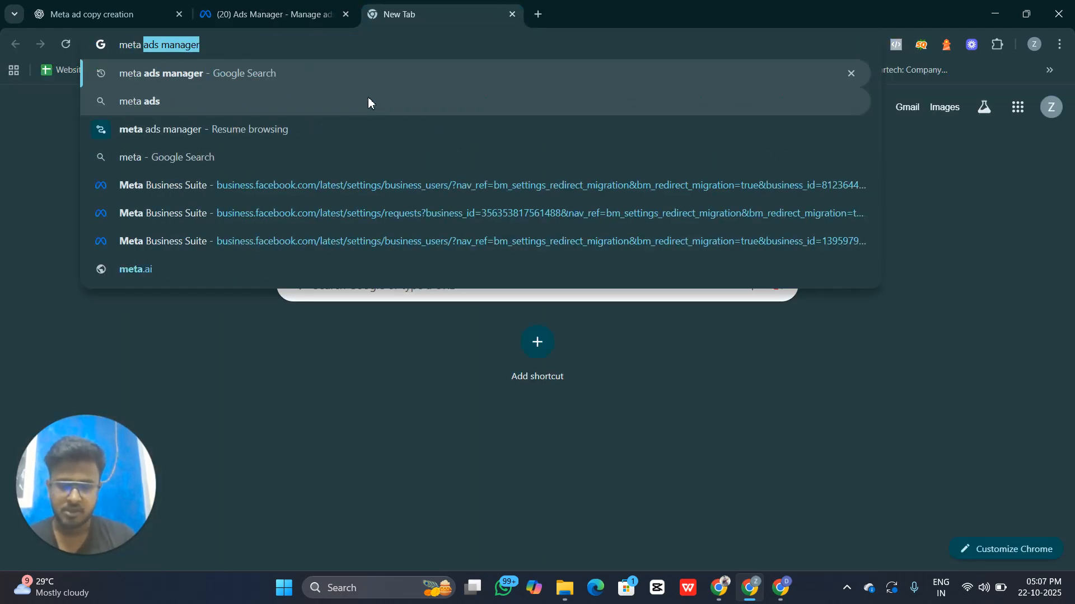
key(BackSpace)
key(BackSpace)
key(BackSpace)
key(BackSpace)
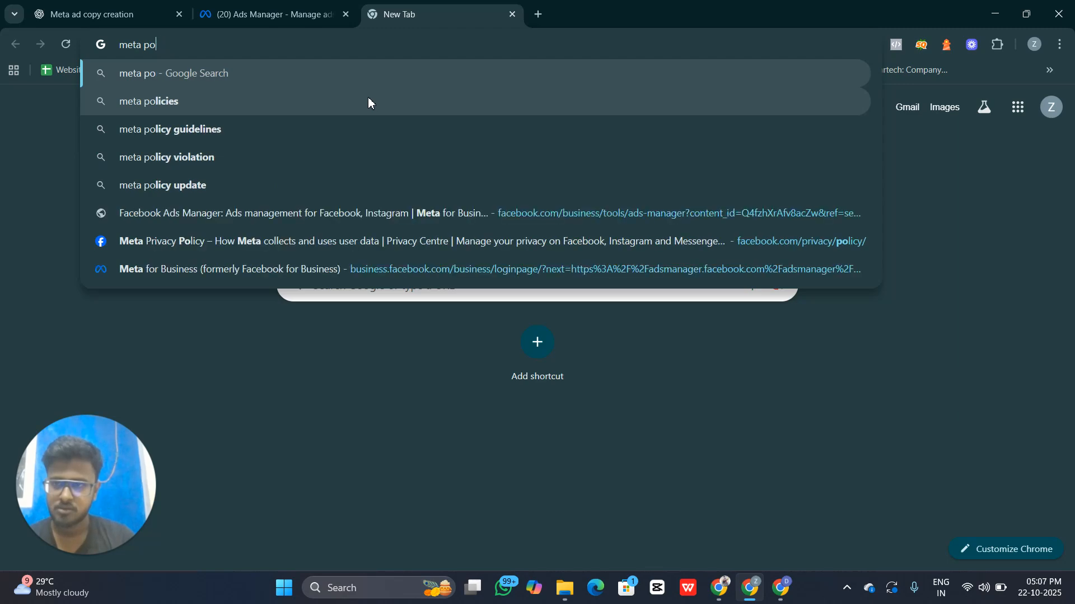
text(rivacy)
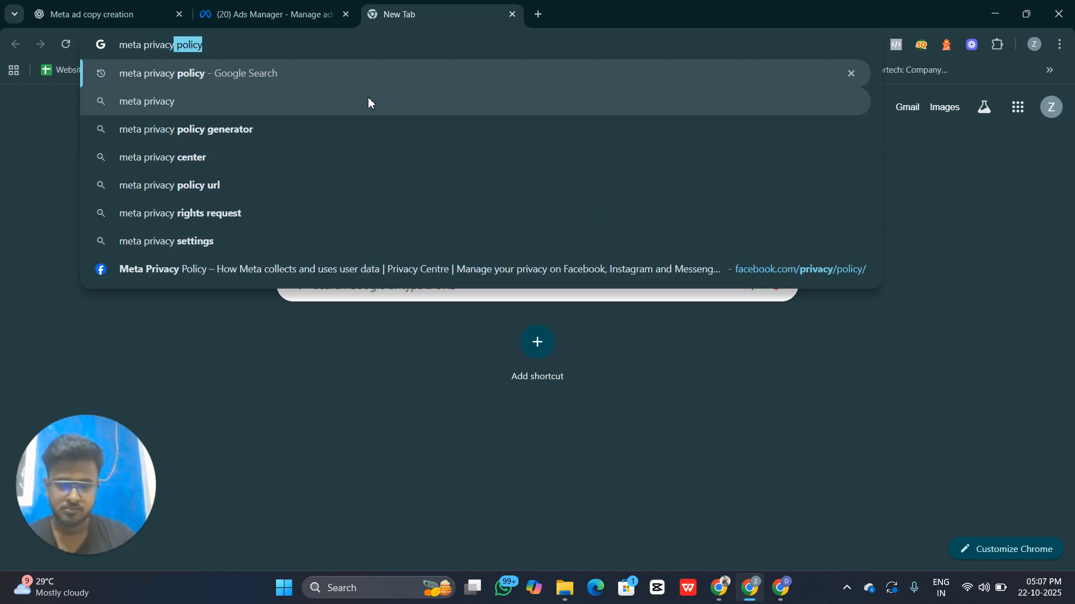
key(Return)
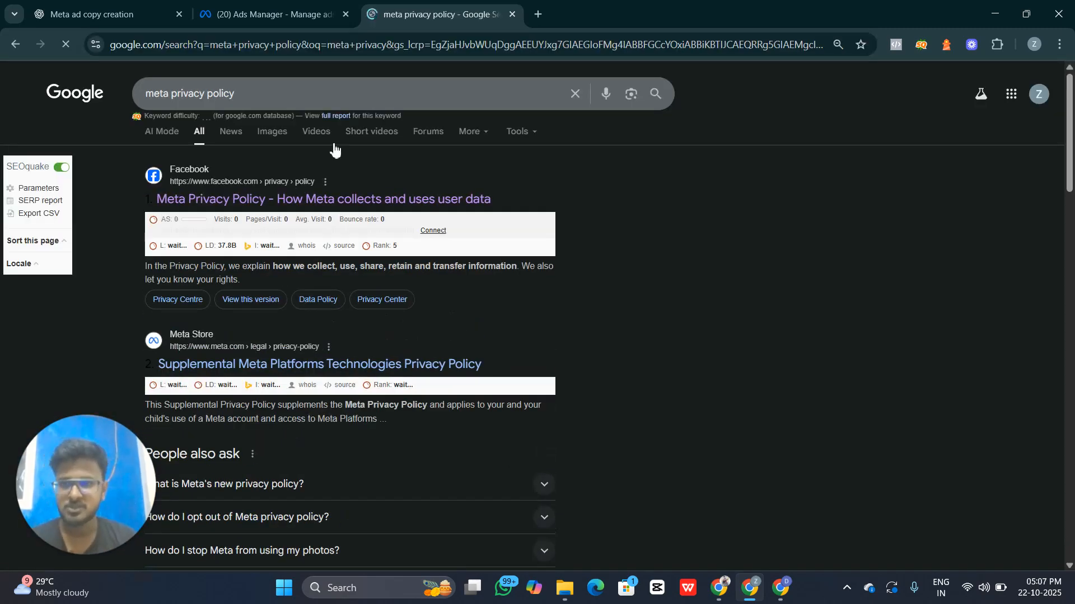
click(329, 206)
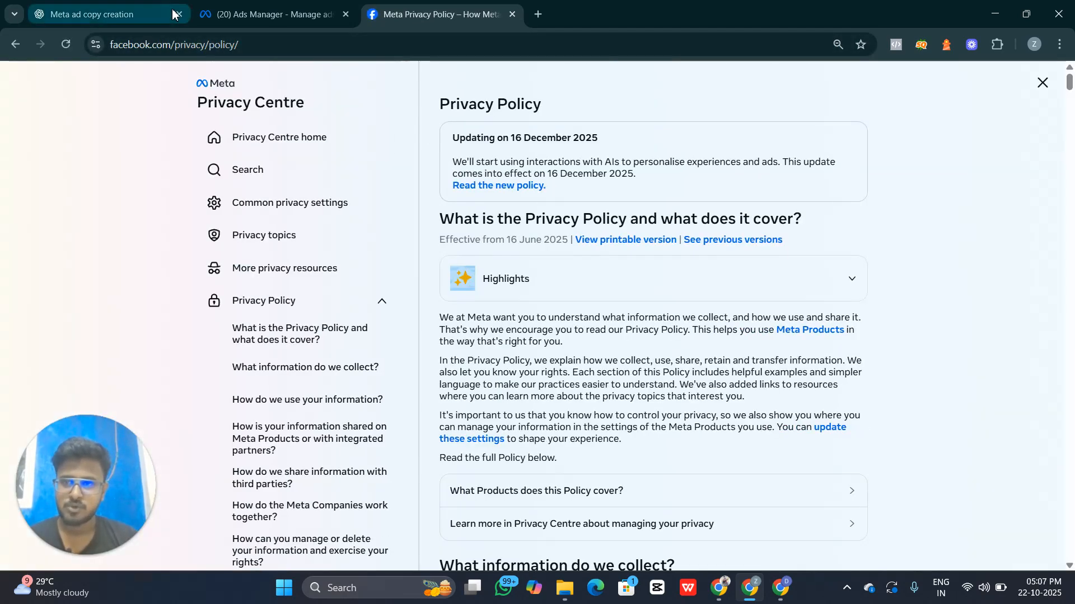
click(233, 45)
key(ctrl+c)
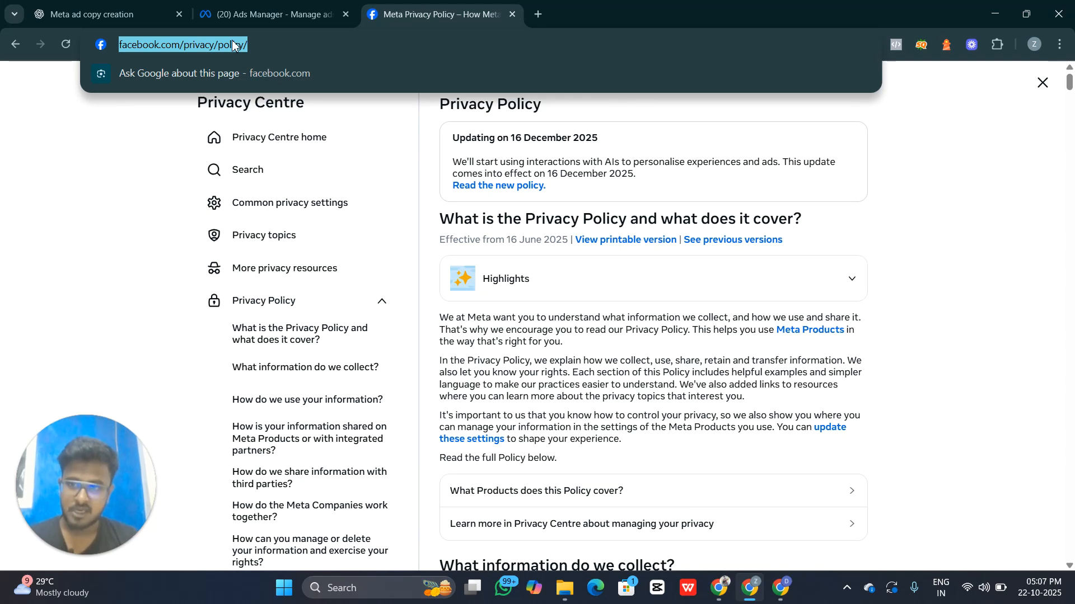
click(263, 14)
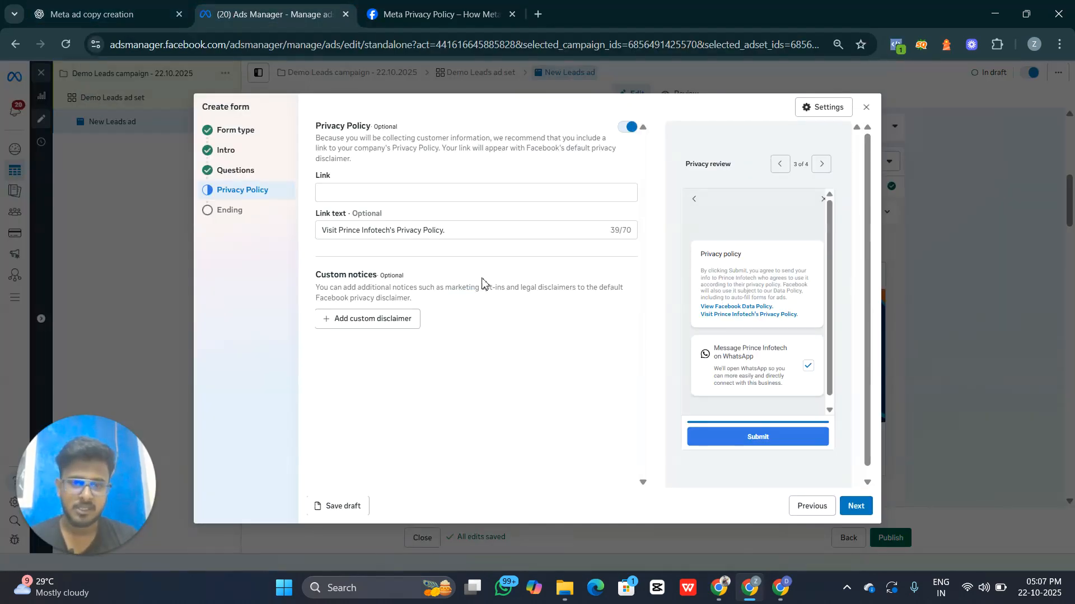
click(367, 190)
key(ctrl+v)
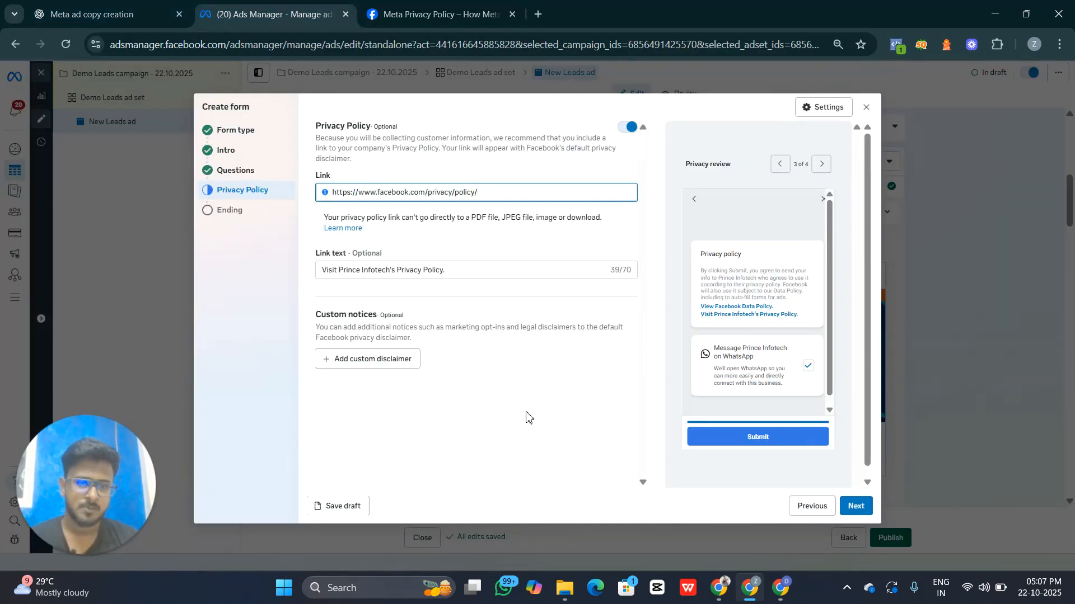
click(531, 422)
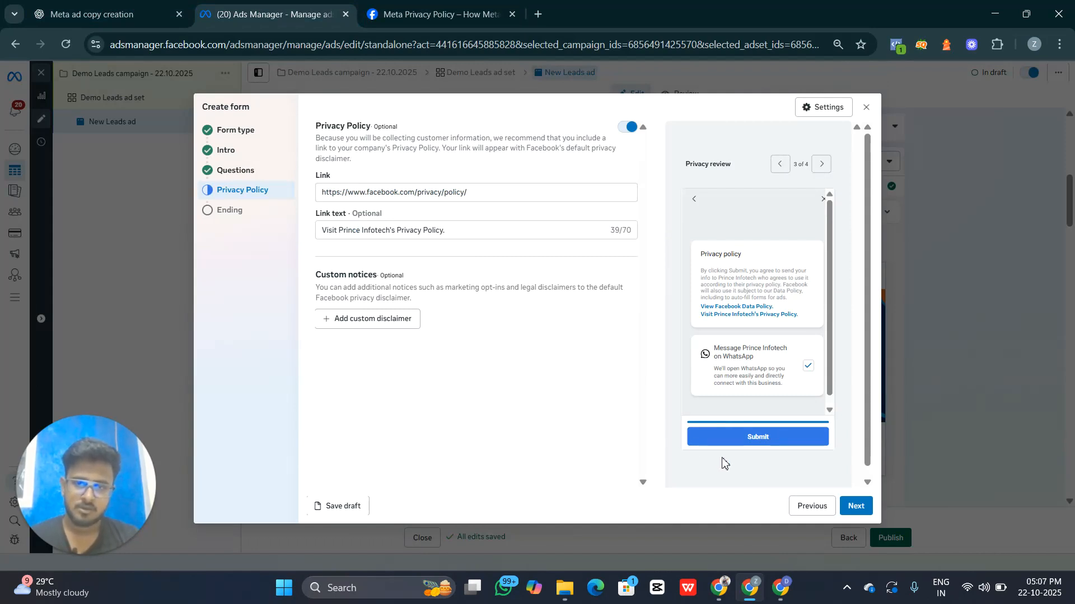
click(854, 506)
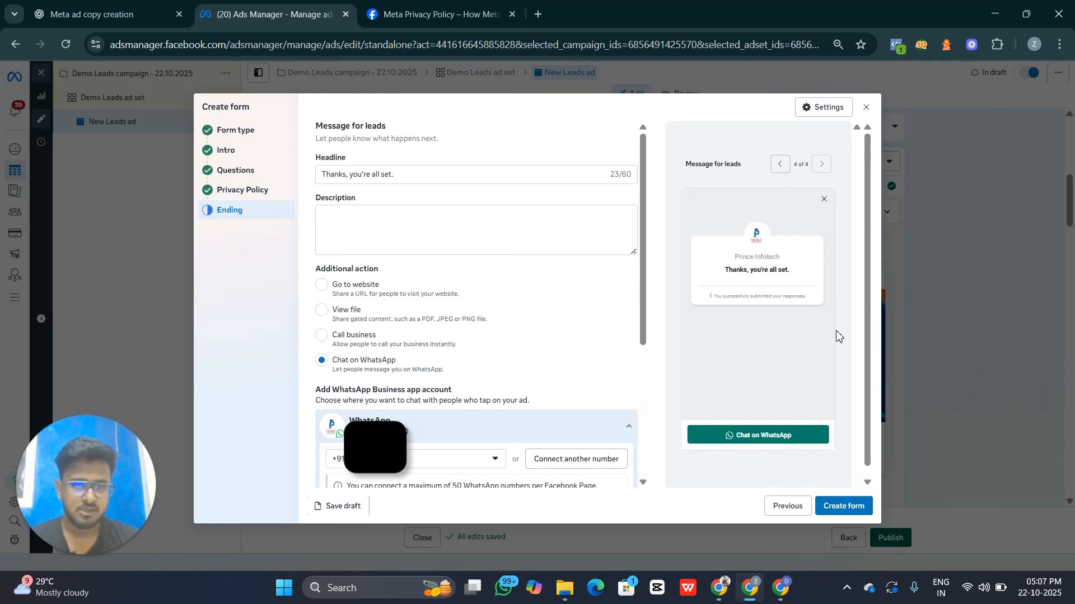
Set the ending message description to "Our team will call you soon", keep Chat on WhatsApp as the additional action and create the form.
click(382, 232)
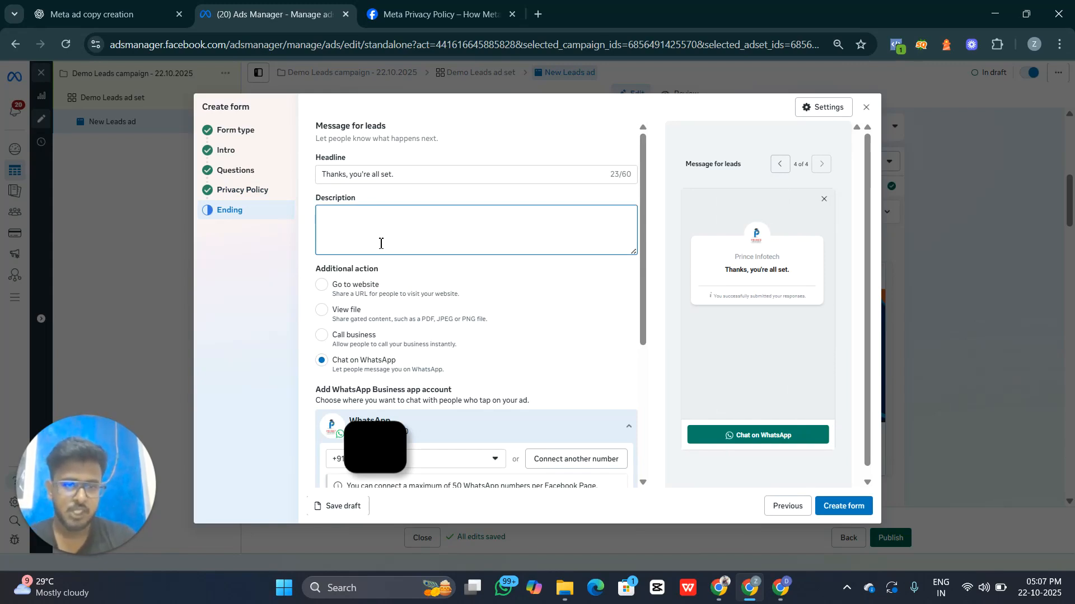
text(O)
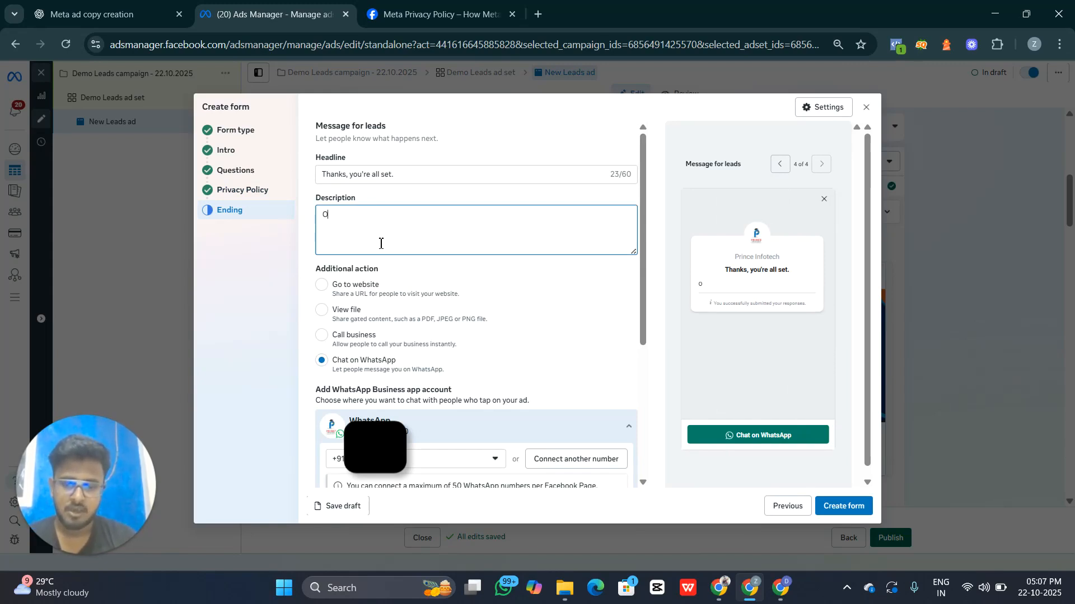
text(ur team)
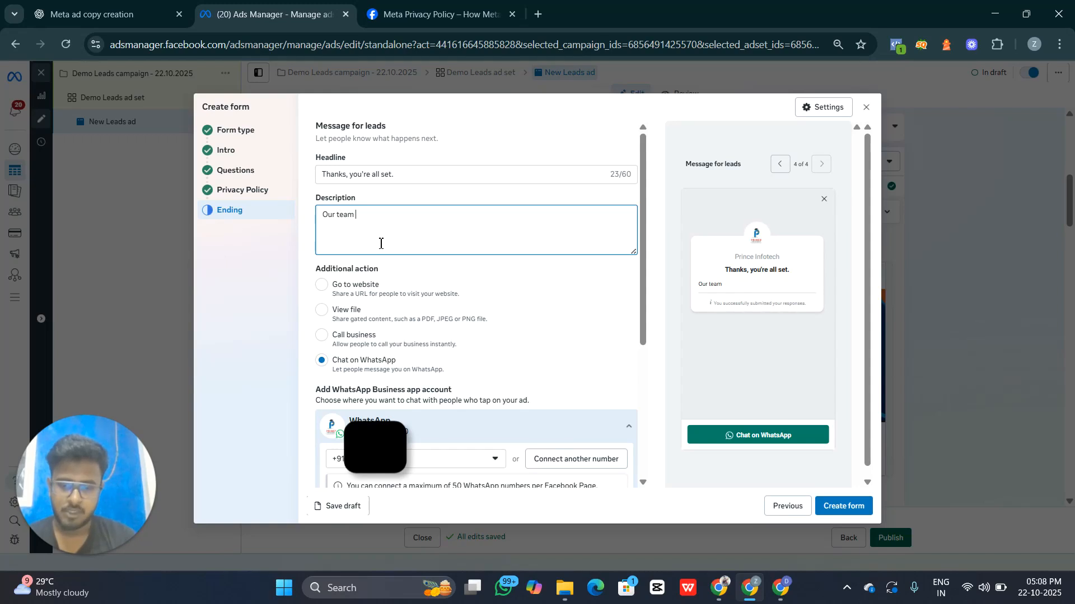
text( will call you soon)
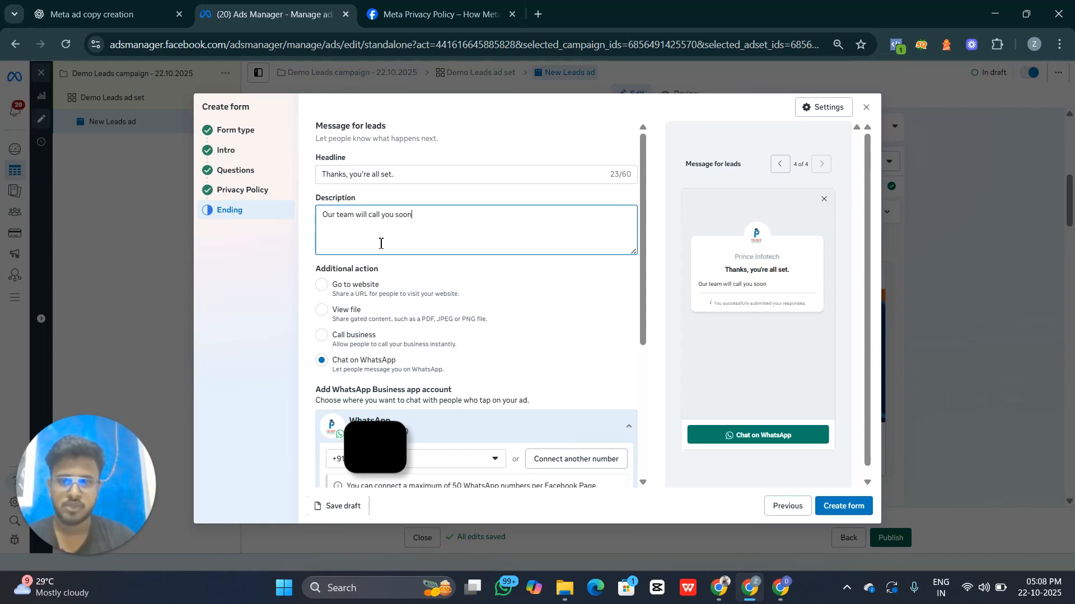
scroll(395, 347, down, 1)
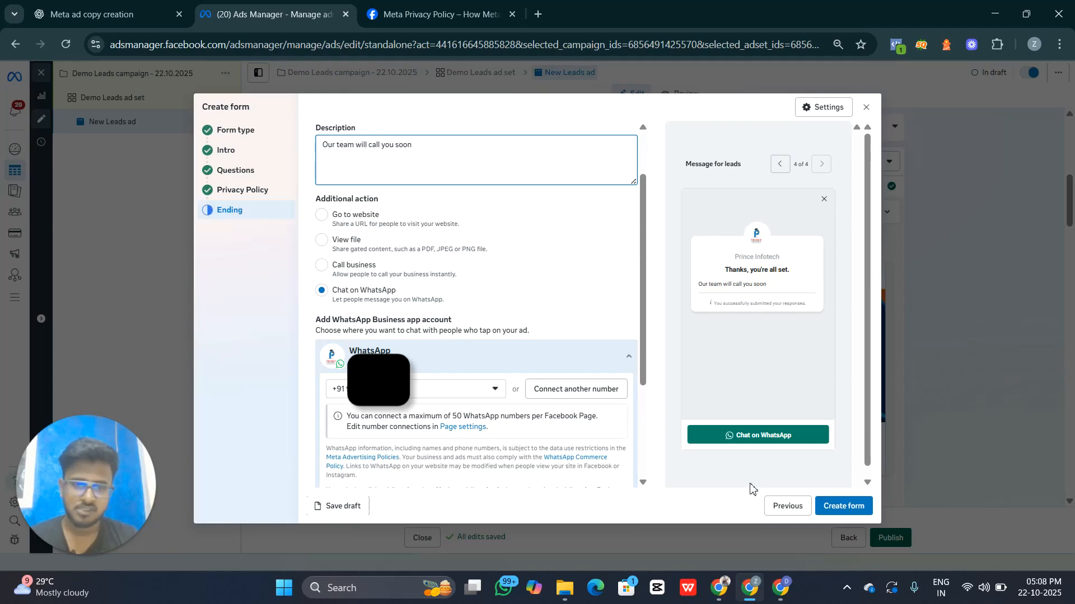
click(854, 506)
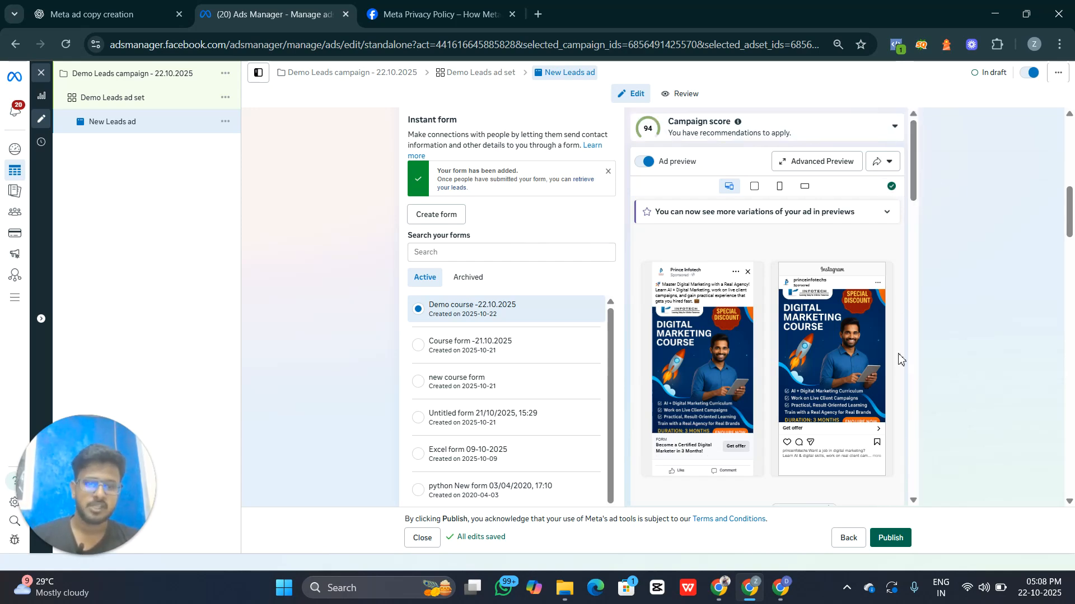
Review the ad previews with the new instant form attached and publish the Demo Leads campaign.
scroll(883, 314, down, 5)
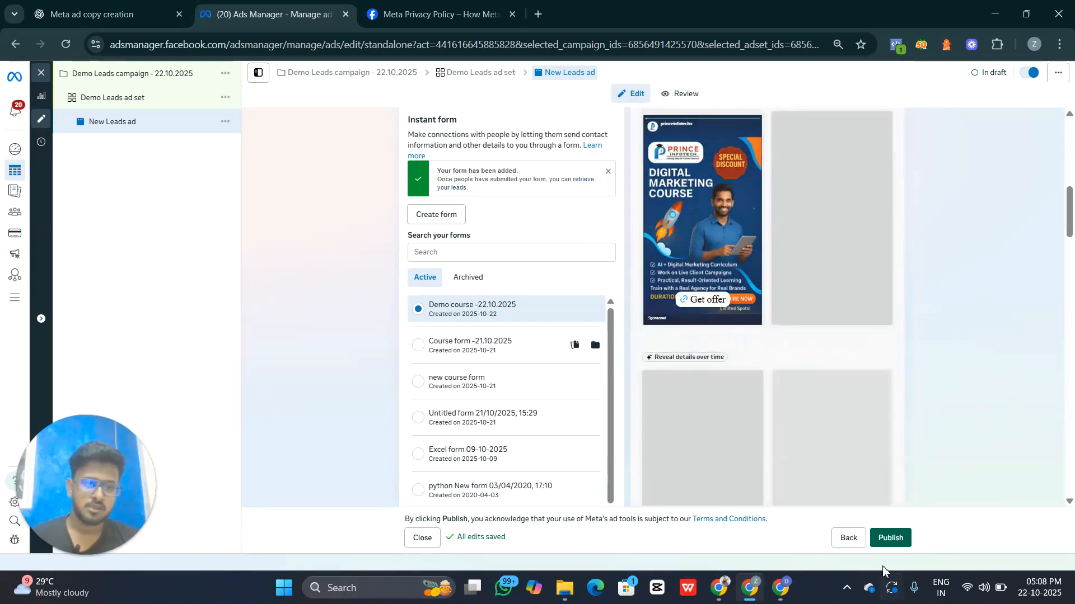
click(891, 543)
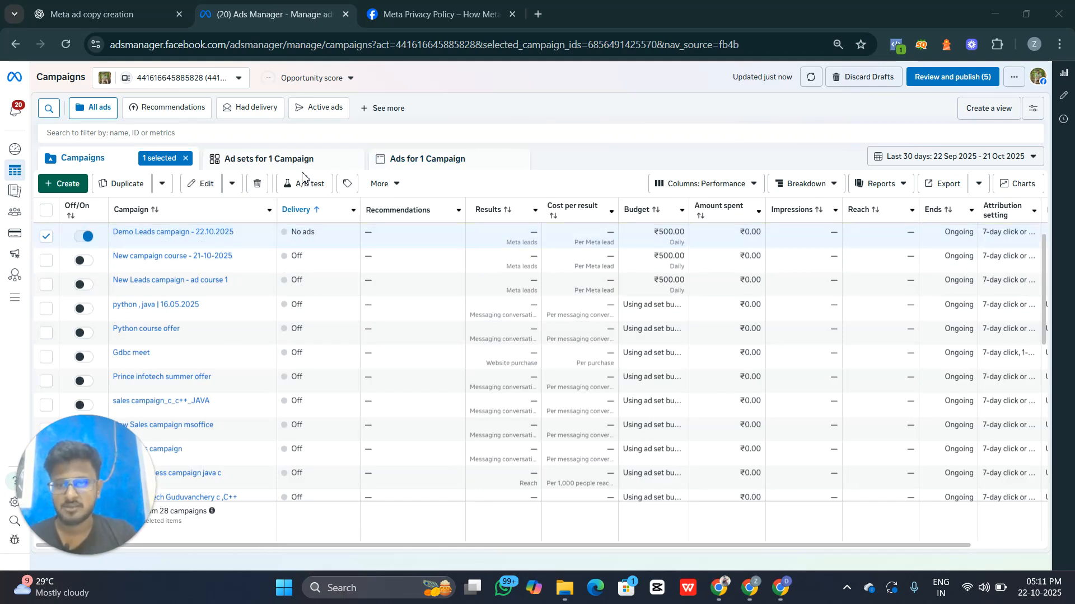
Check the delivery status of the published campaign's ad and ad set, ending on the ads list.
click(448, 164)
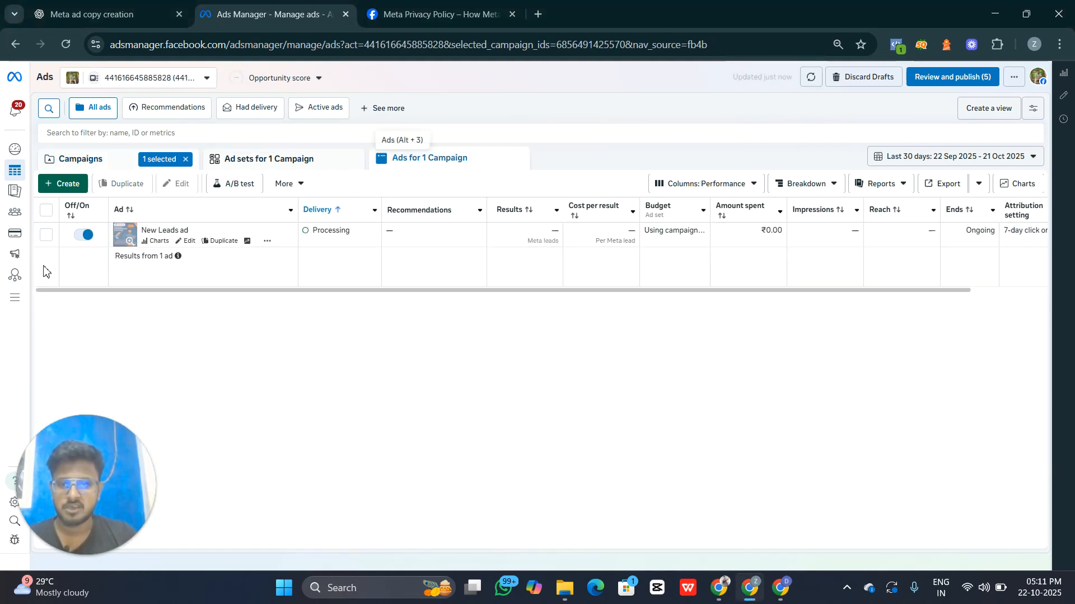
click(281, 161)
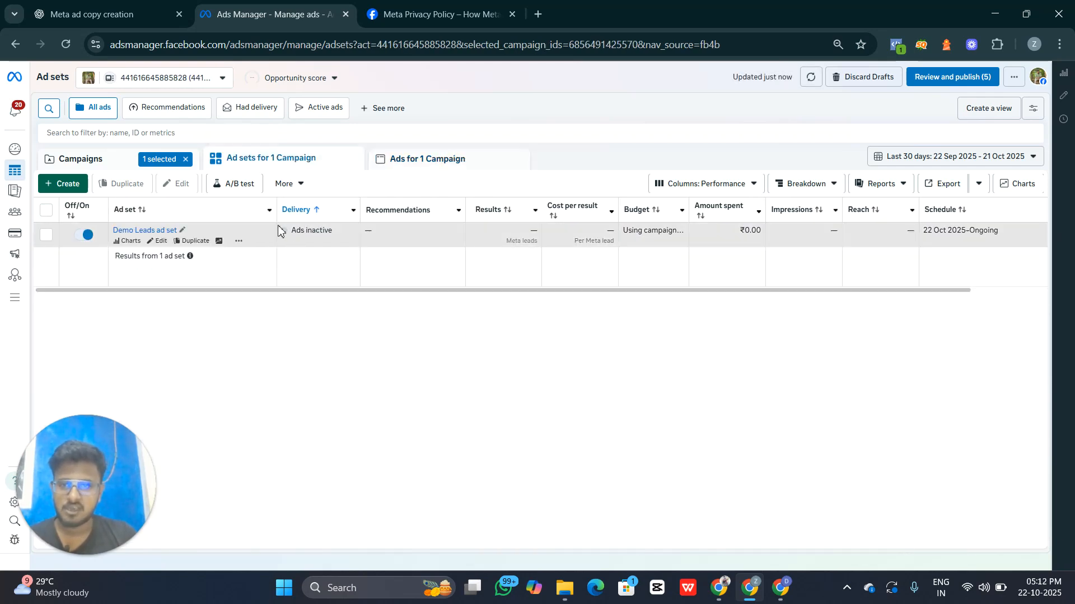
click(417, 162)
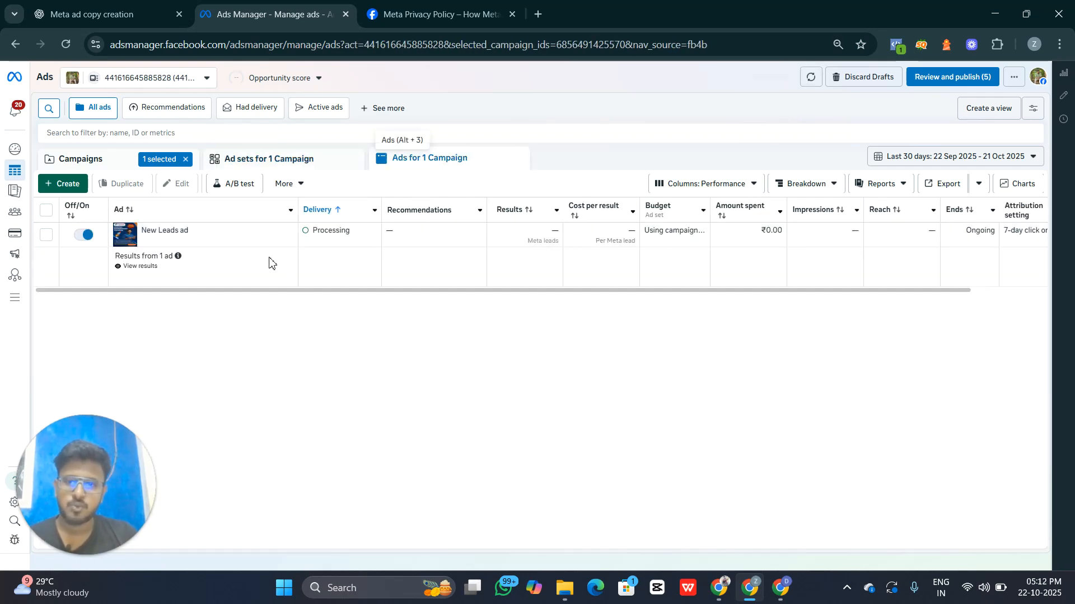